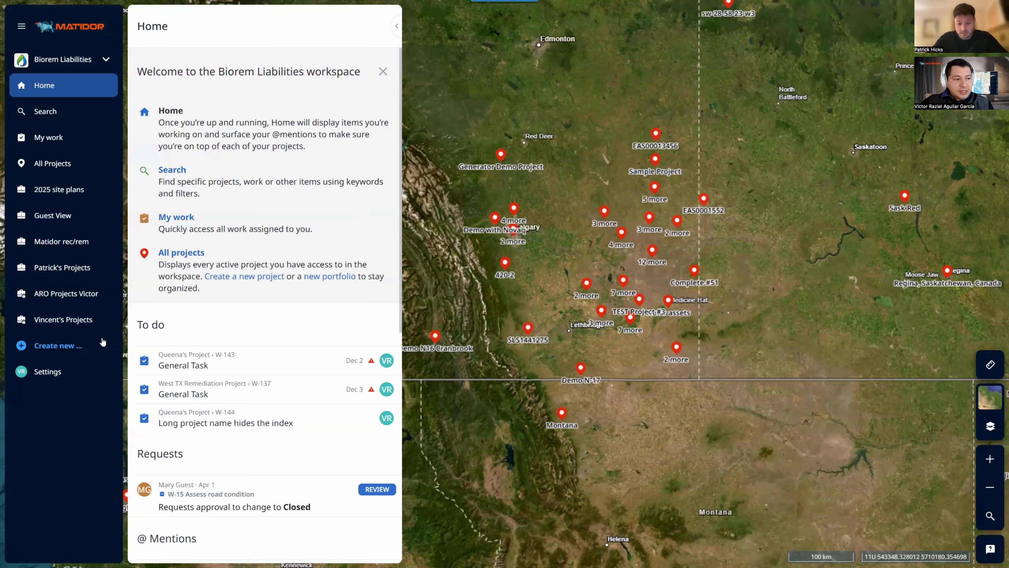
# Start a project from the map, drop three location pins and rename the first 'Matidor 1'
pyautogui.click(78, 349)
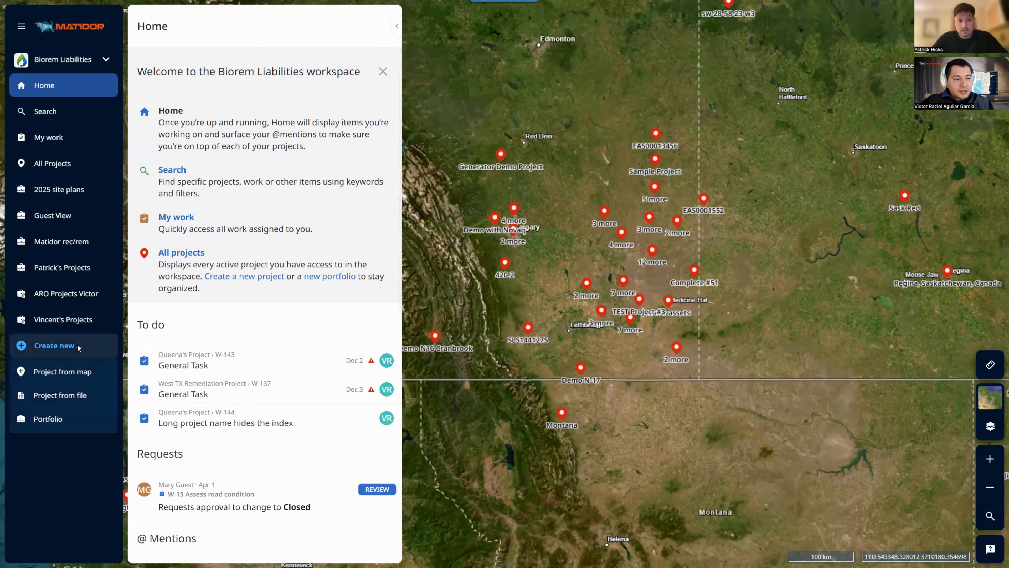
pyautogui.click(62, 372)
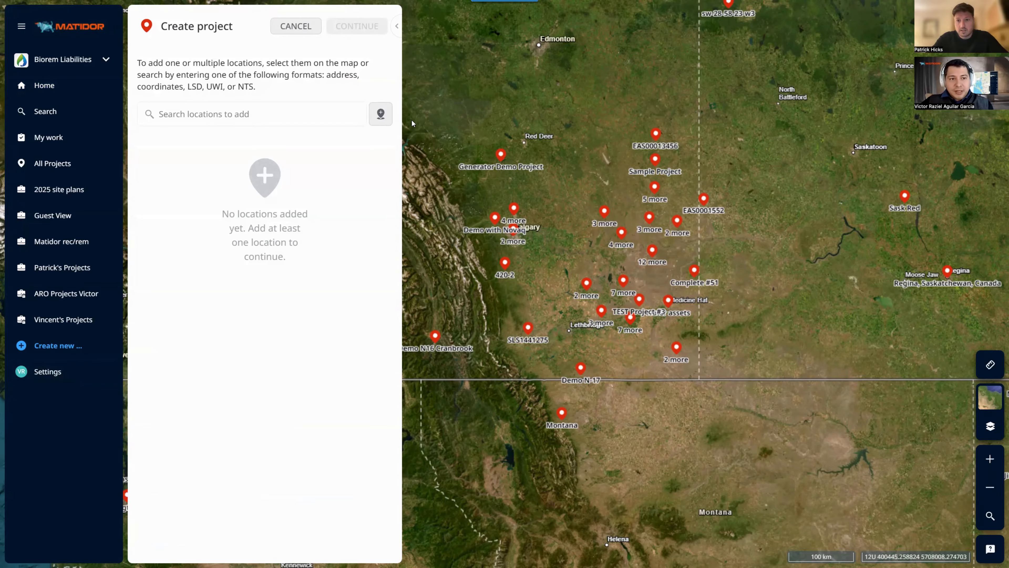
pyautogui.click(380, 114)
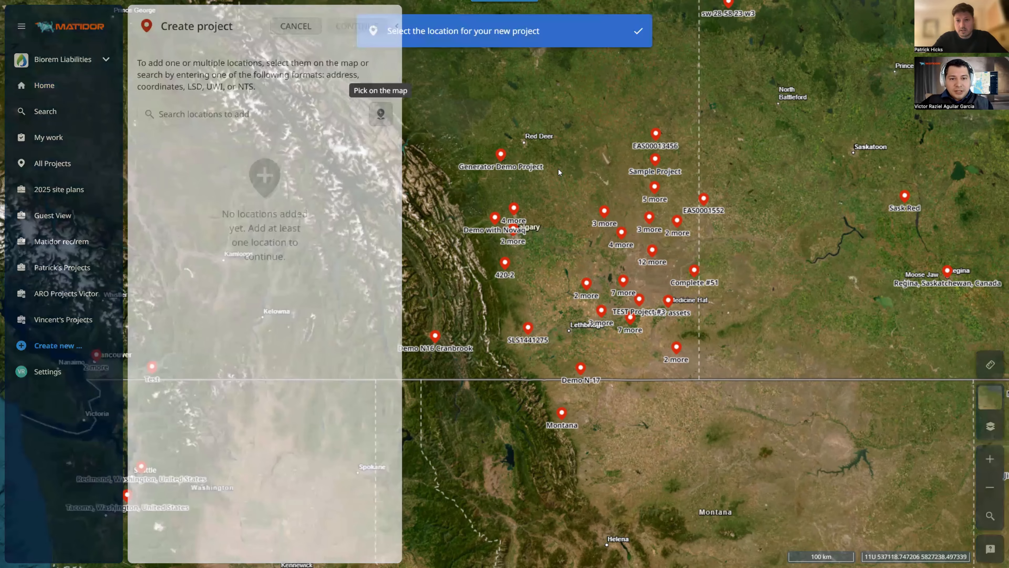
pyautogui.click(558, 168)
pyautogui.click(546, 208)
pyautogui.click(595, 186)
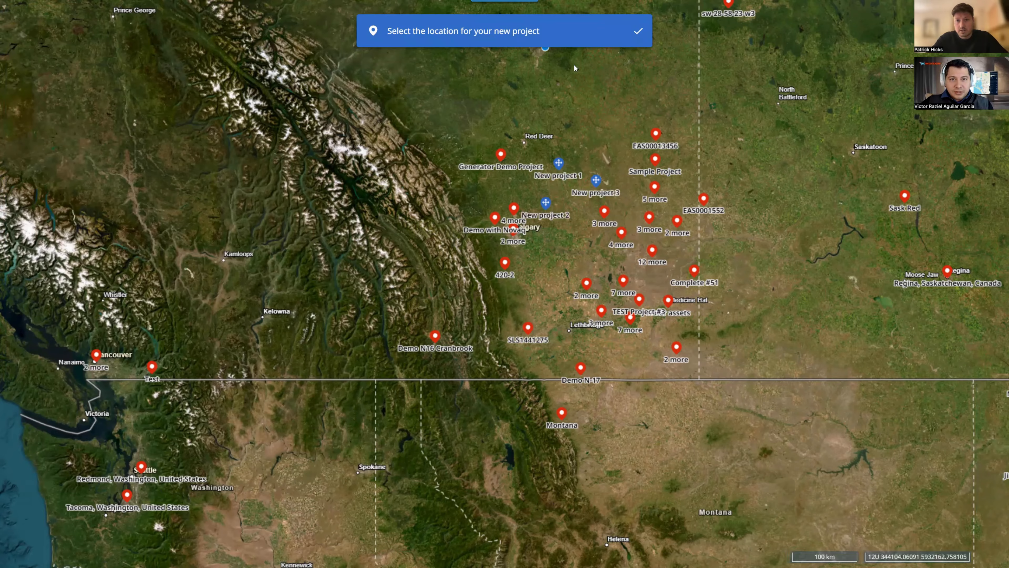
pyautogui.click(638, 31)
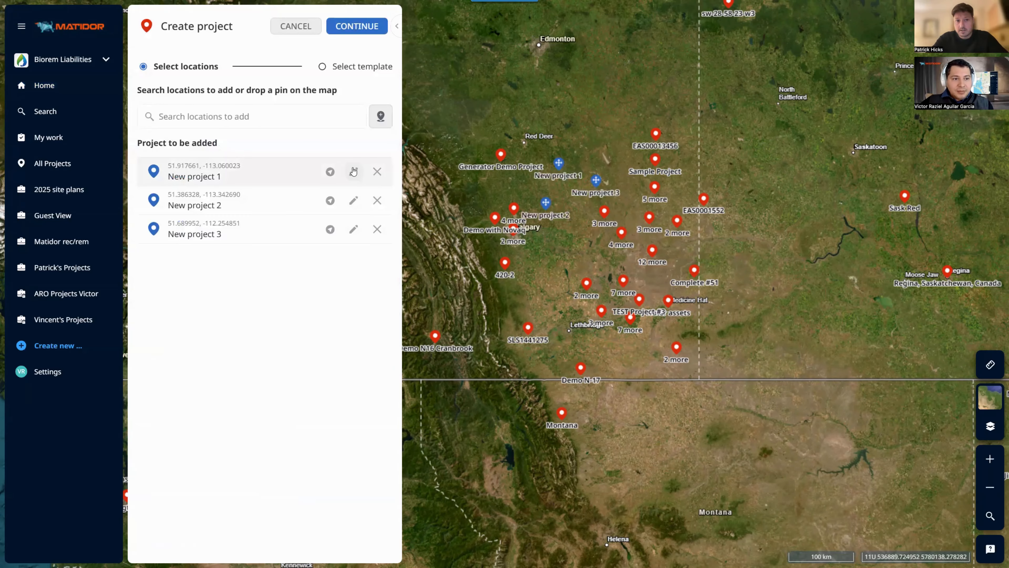
pyautogui.click(353, 171)
pyautogui.write('Mat')
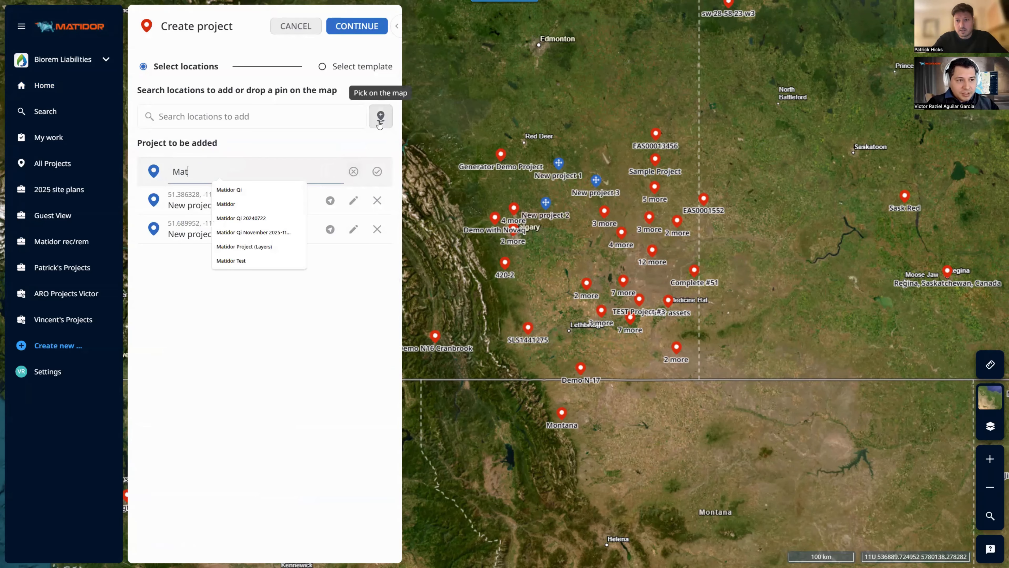
pyautogui.write('idor 1')
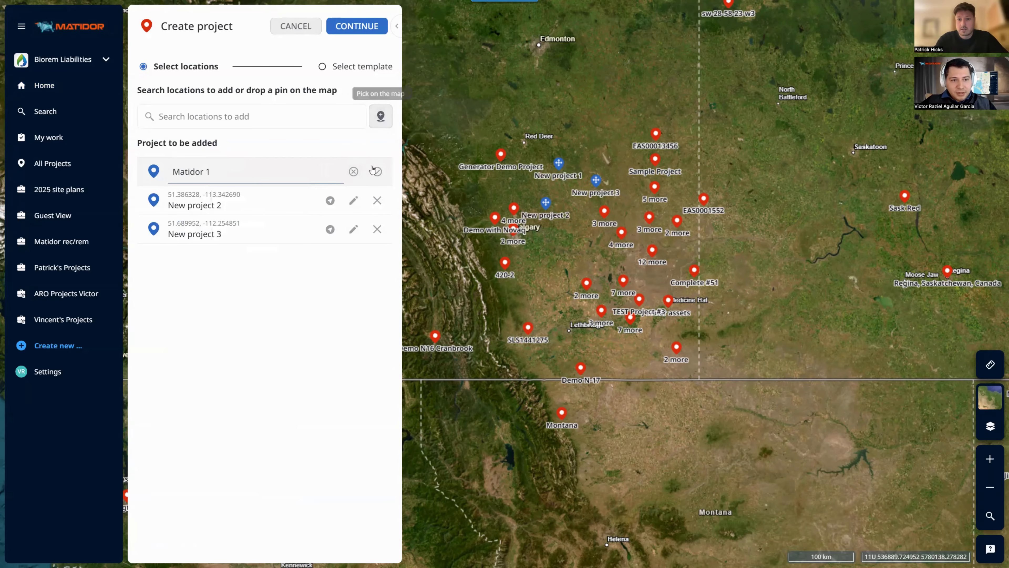
pyautogui.click(377, 172)
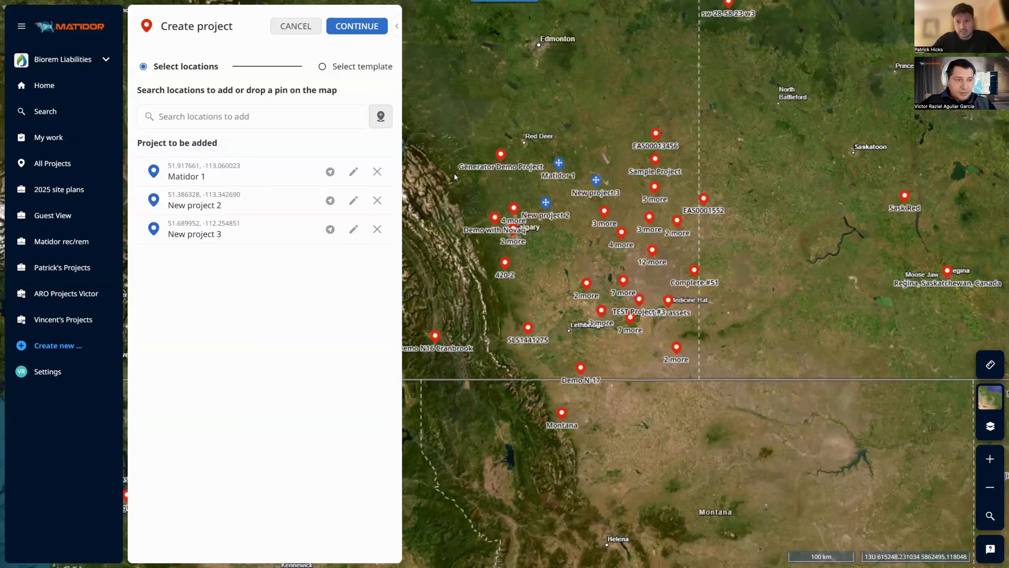
# Add pasted coordinates, an Abbotsford address and well 100/02-01-056-21W4/02 as locations, then continue
pyautogui.click(326, 118)
pyautogui.write('39.456213, -91.516395')
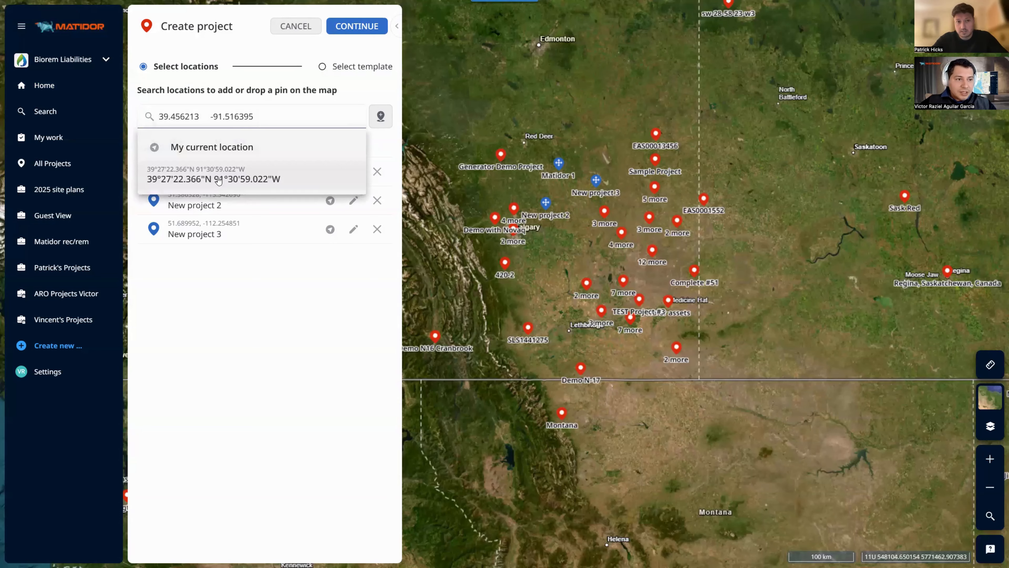
pyautogui.click(231, 175)
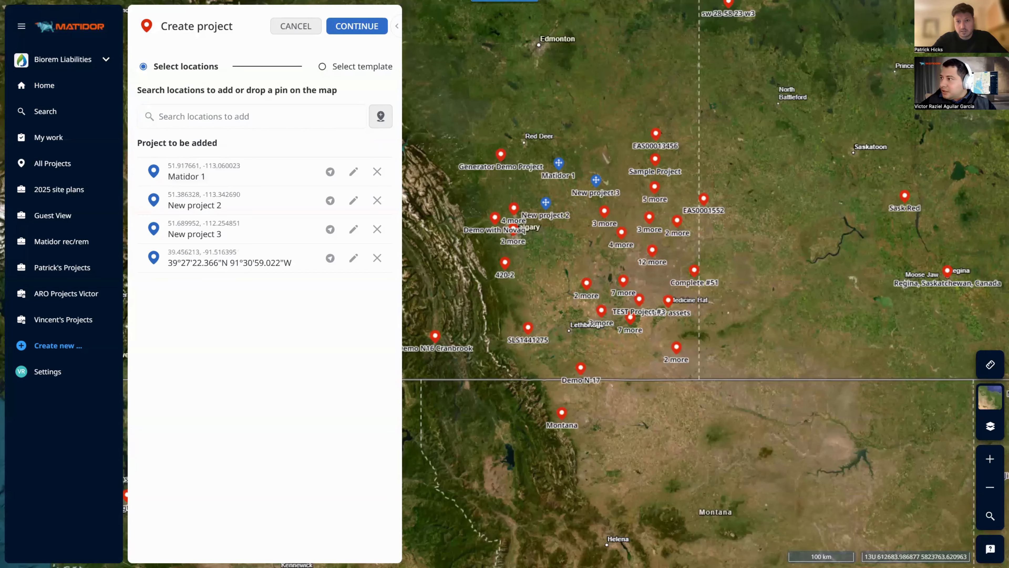
pyautogui.click(262, 119)
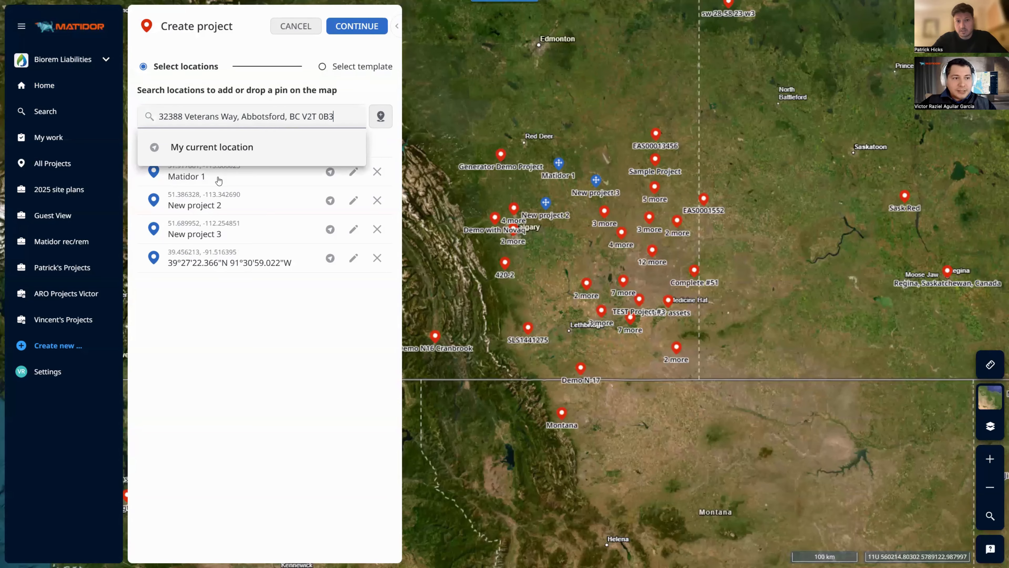
pyautogui.press('Return')
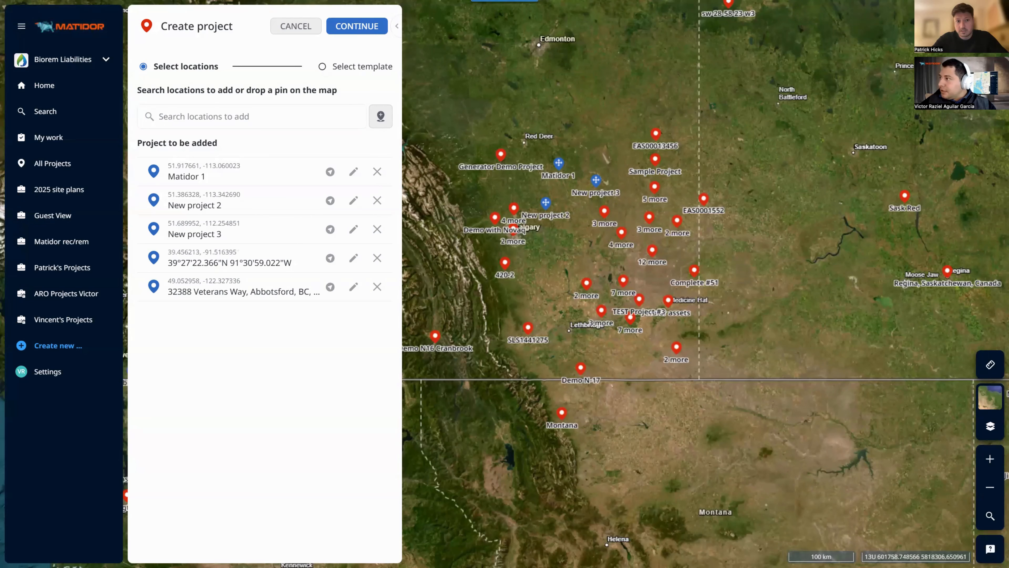
pyautogui.click(259, 116)
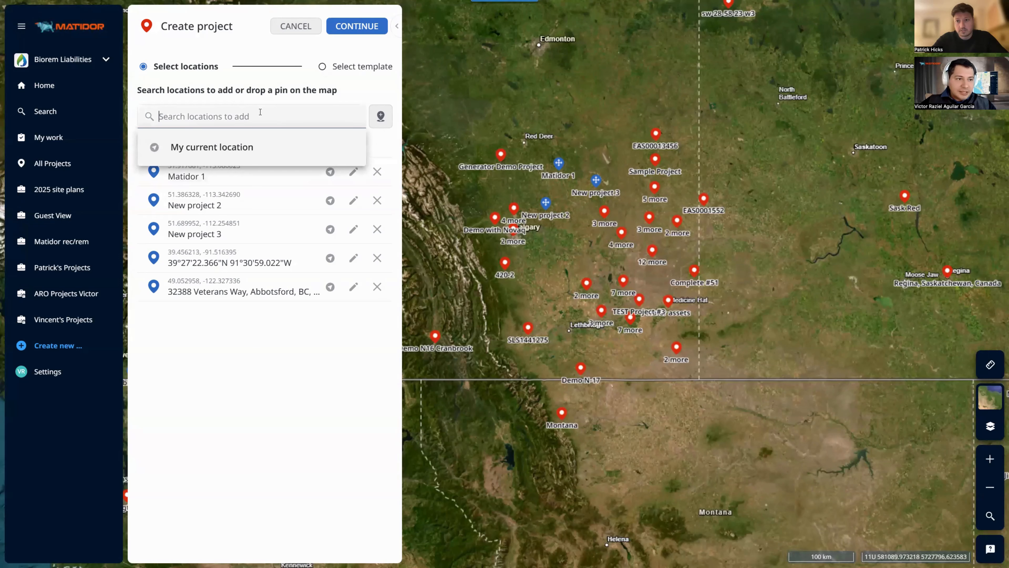
pyautogui.write('100/02-01-056-21W4/02')
pyautogui.click(217, 180)
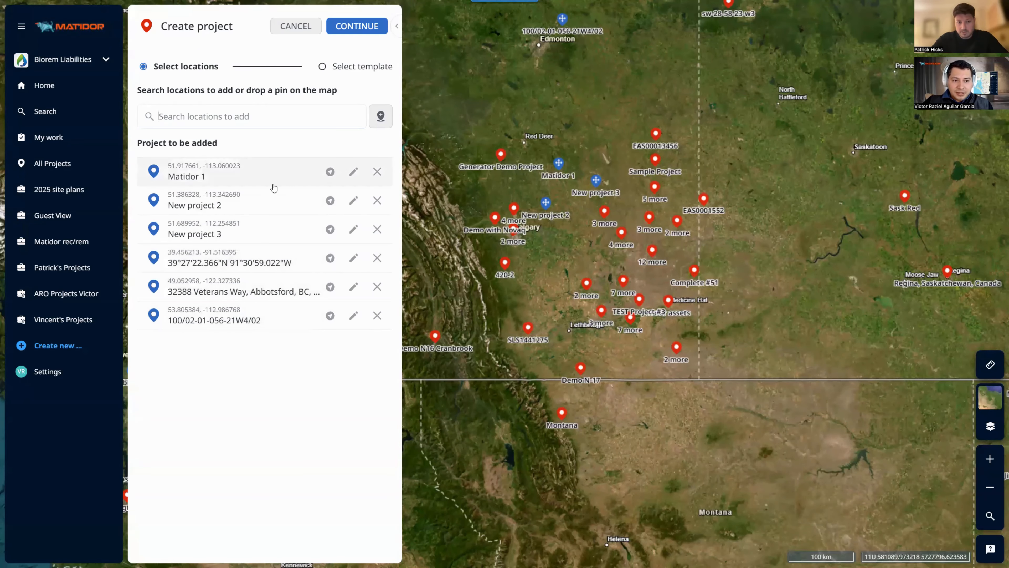
pyautogui.click(357, 26)
# Pick the Groundwater Monitoring template to preview it, then go back to the six locations
pyautogui.click(263, 113)
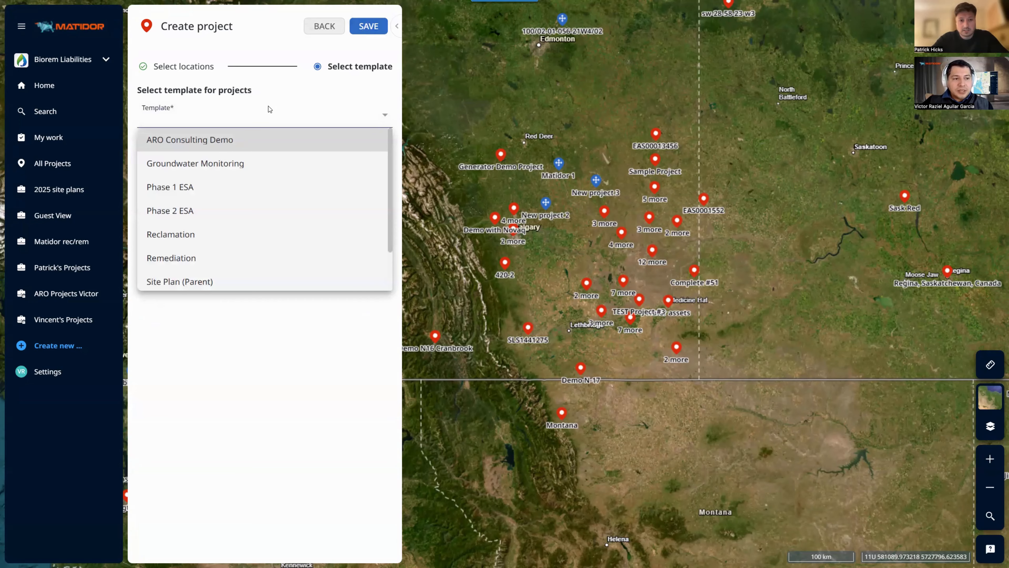
pyautogui.click(185, 170)
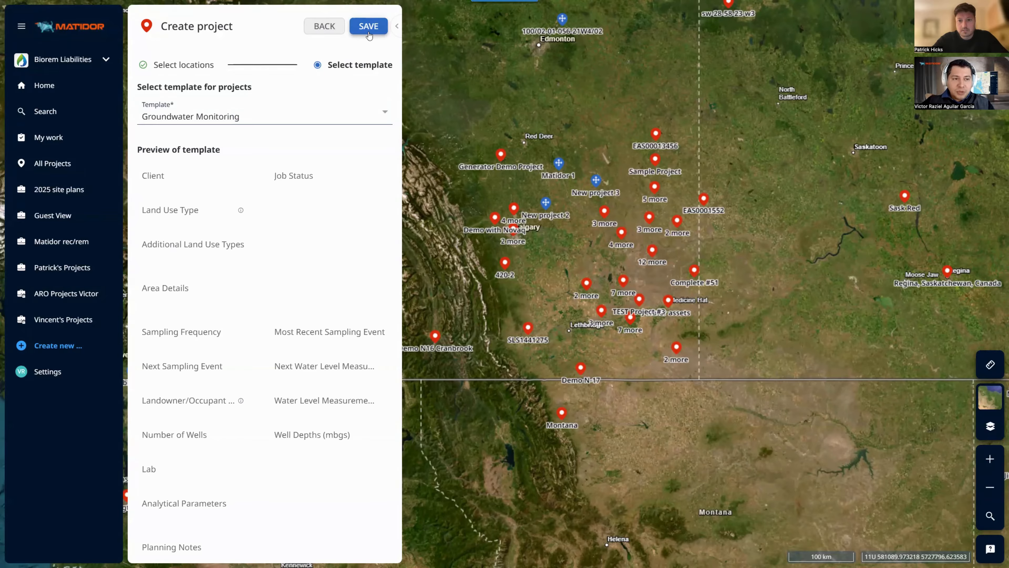
pyautogui.click(336, 33)
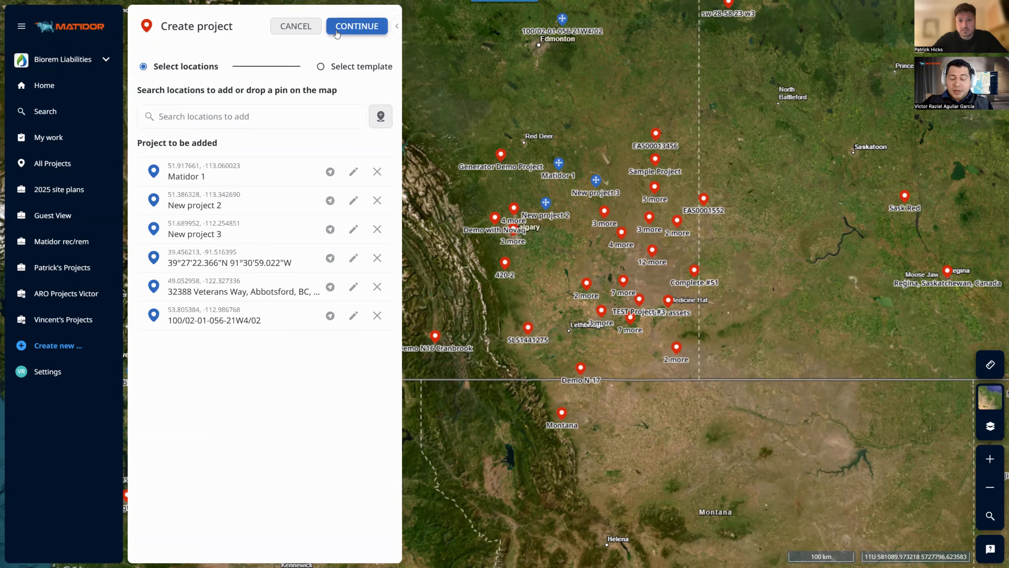
# Discard the draft projects and open the Matidor Victor project
pyautogui.click(276, 28)
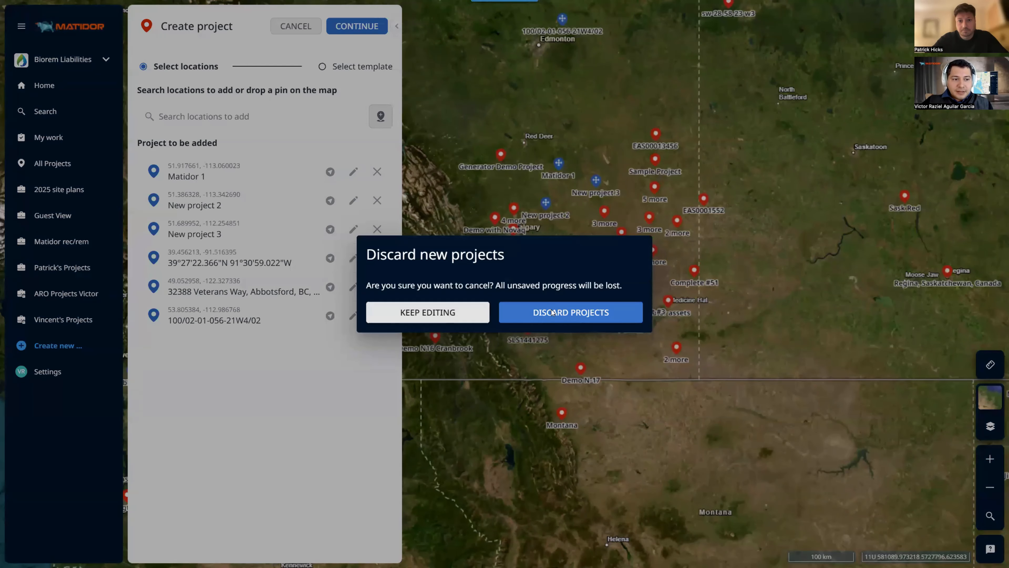
pyautogui.click(552, 312)
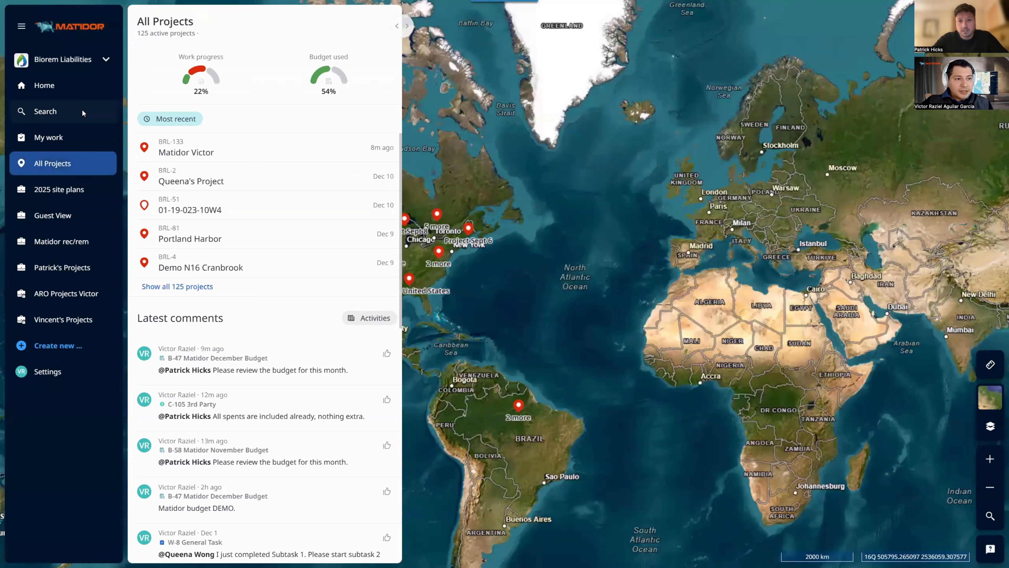
pyautogui.click(82, 111)
pyautogui.click(205, 156)
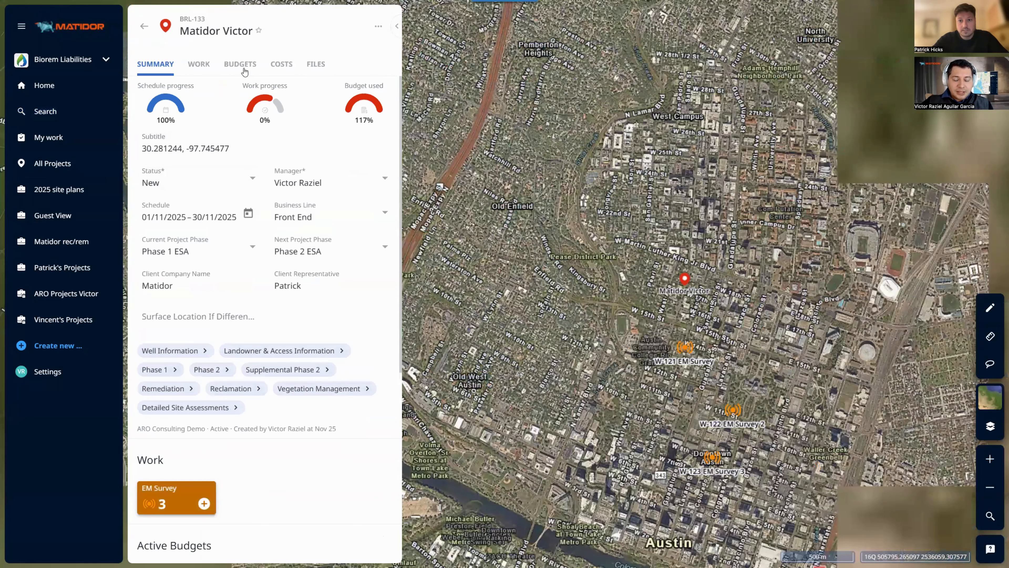
# Show the project's budgets and remove the Active status filter to list all three
pyautogui.click(240, 64)
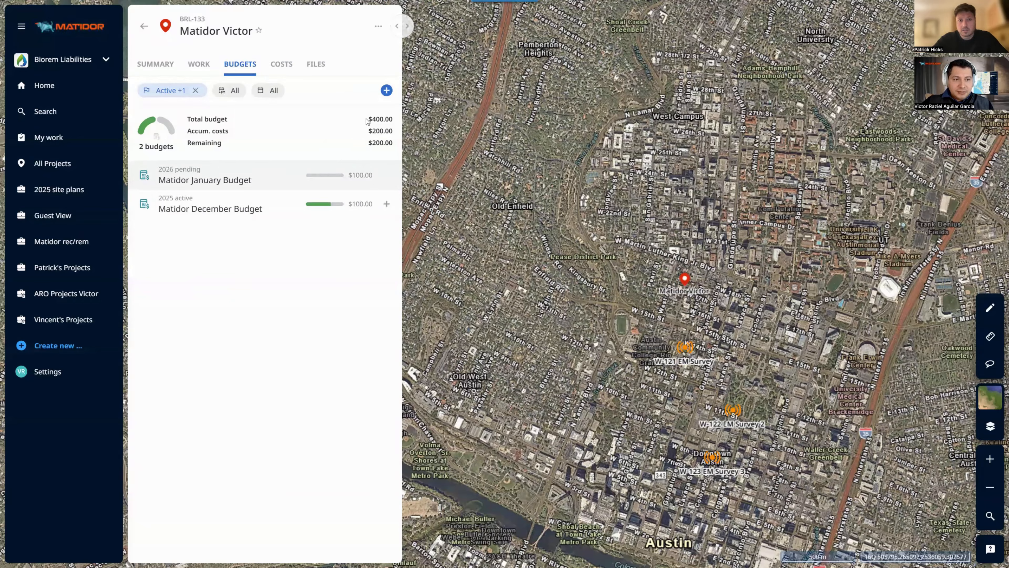
pyautogui.moveTo(370, 118); pyautogui.dragTo(341, 140)
pyautogui.click(341, 139)
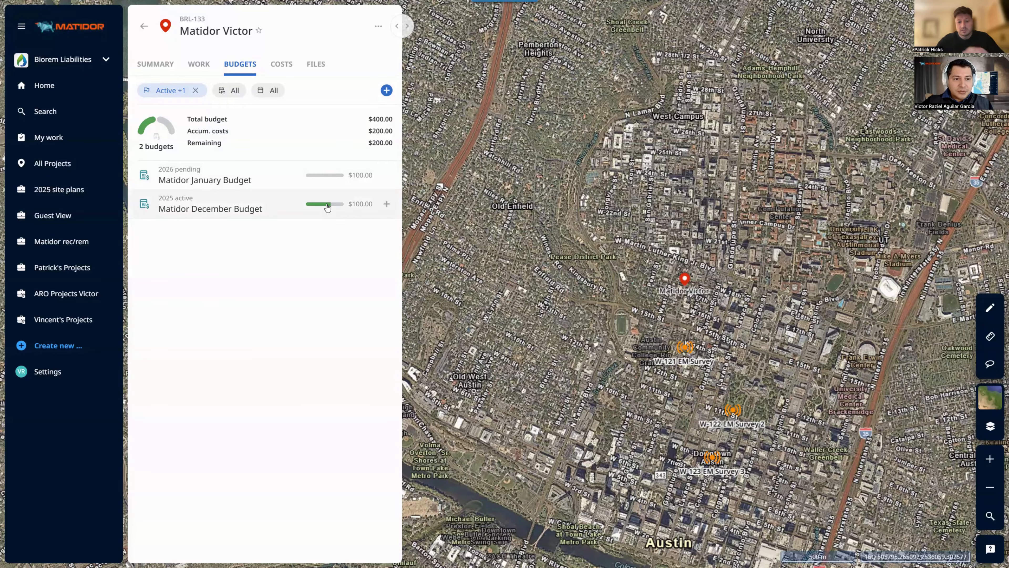
pyautogui.moveTo(327, 207)
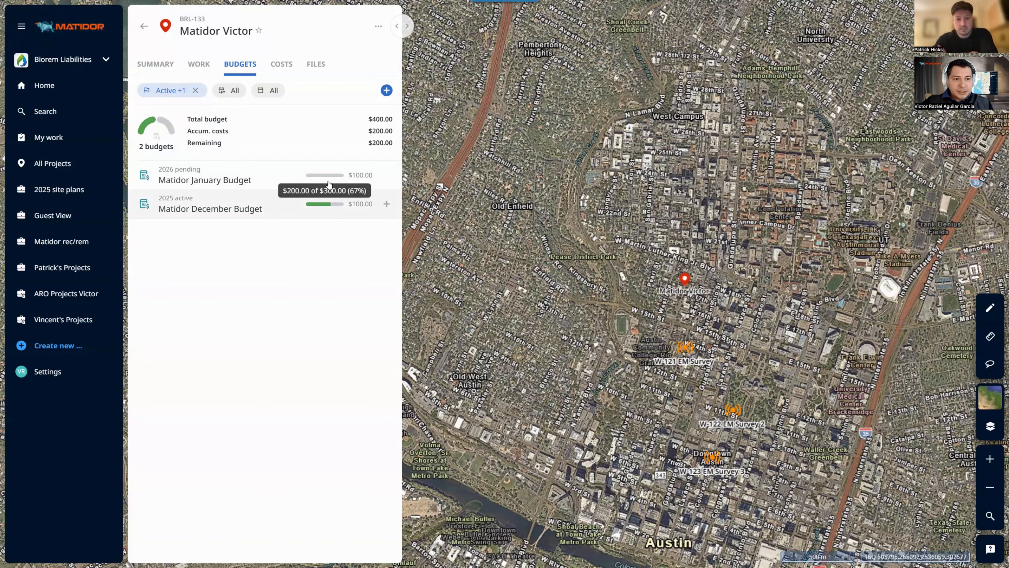
pyautogui.click(196, 90)
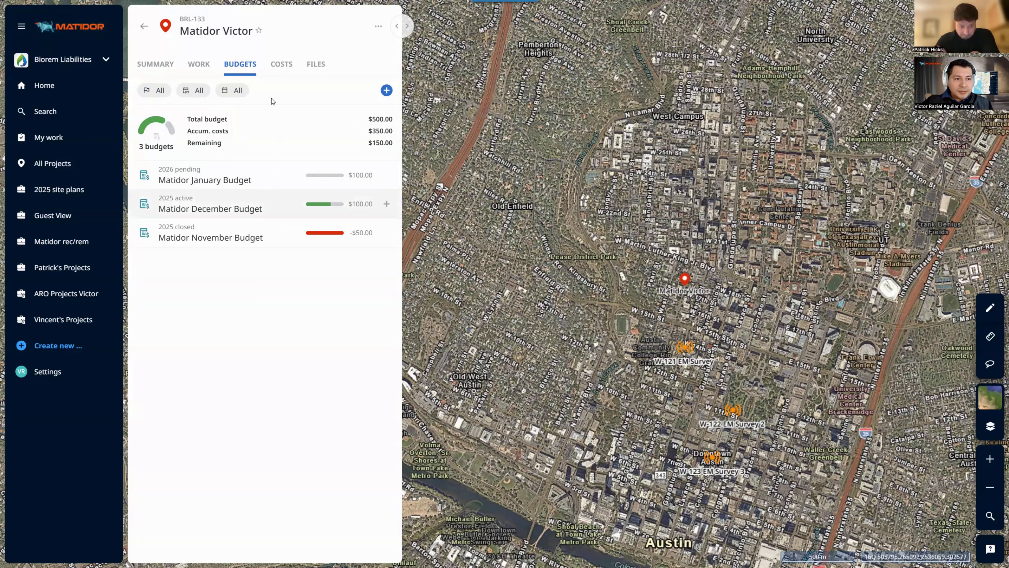
# Start a default budget titled 'Budget Demo 1' with status Active and client Matidor
pyautogui.click(247, 66)
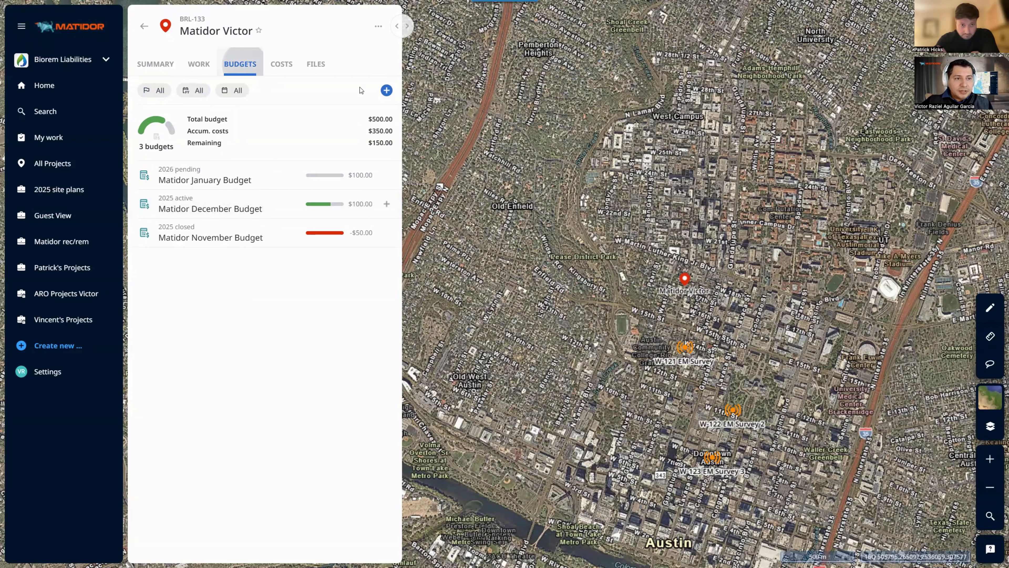
pyautogui.click(388, 91)
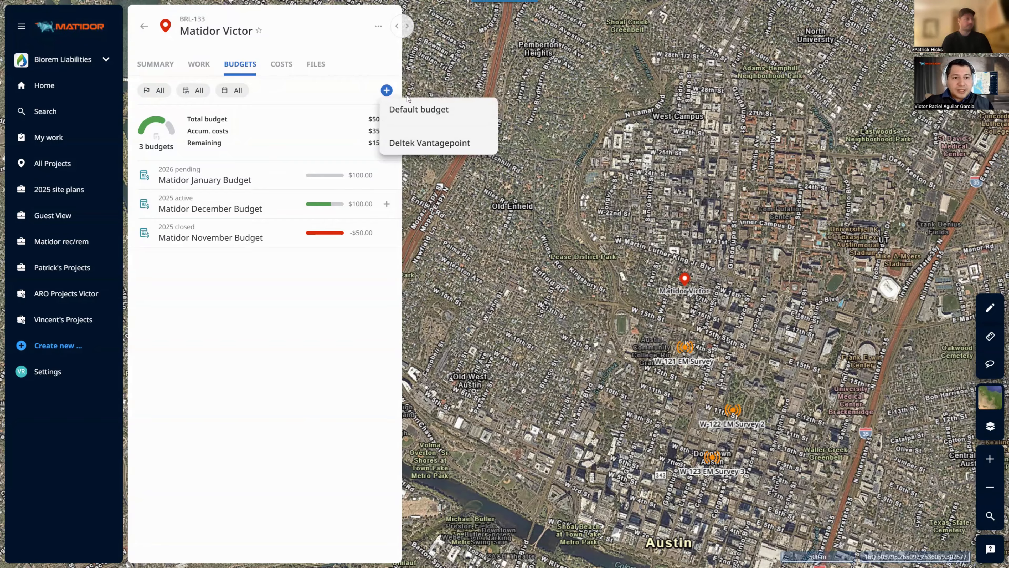
pyautogui.click(431, 116)
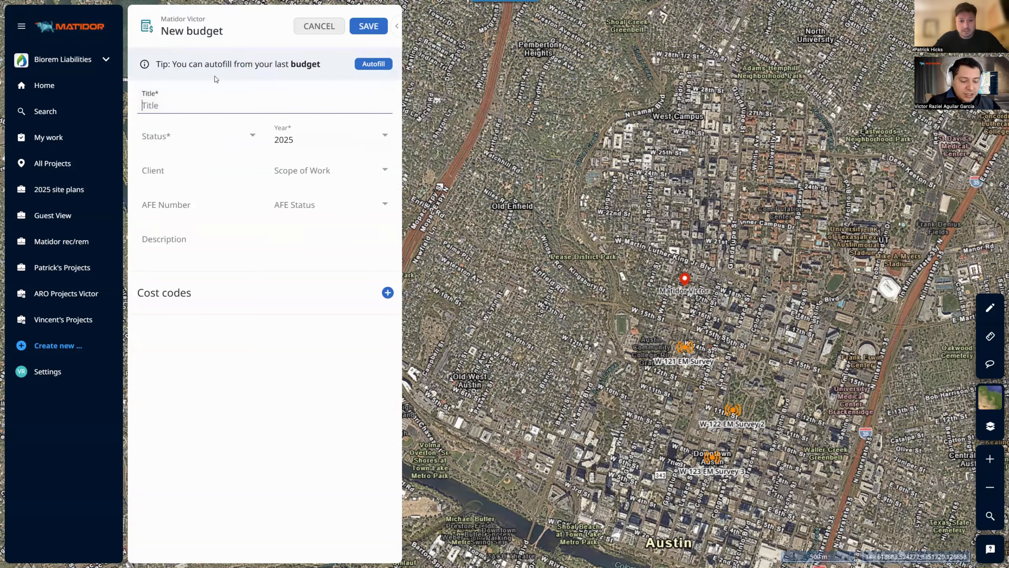
pyautogui.write('Bus')
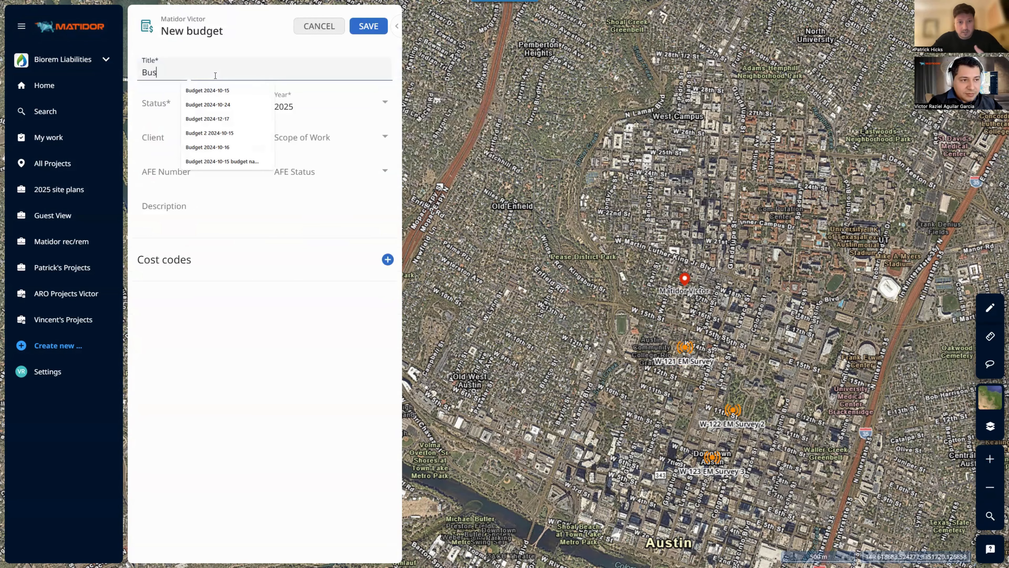
pyautogui.press('BackSpace')
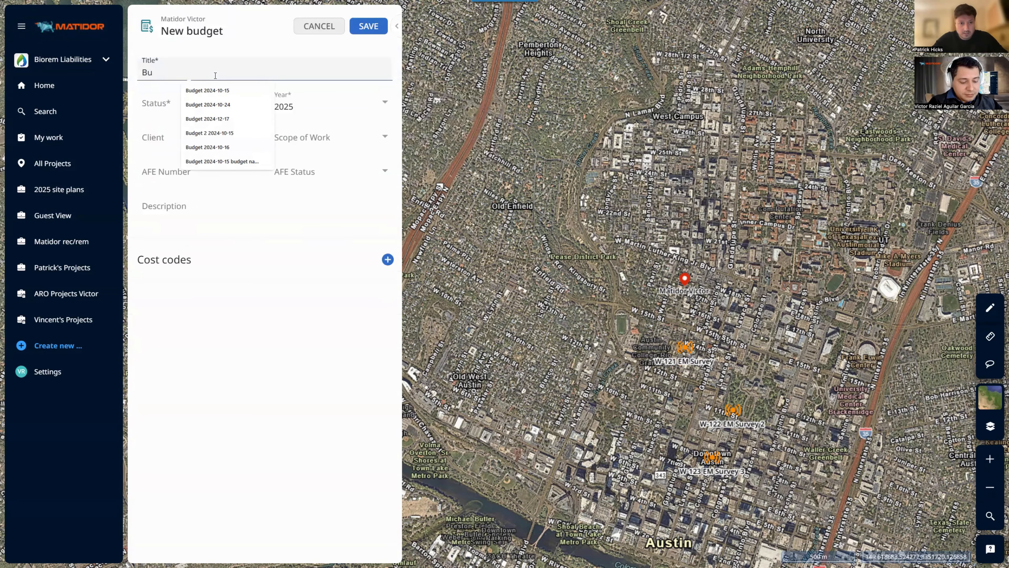
pyautogui.write('dge')
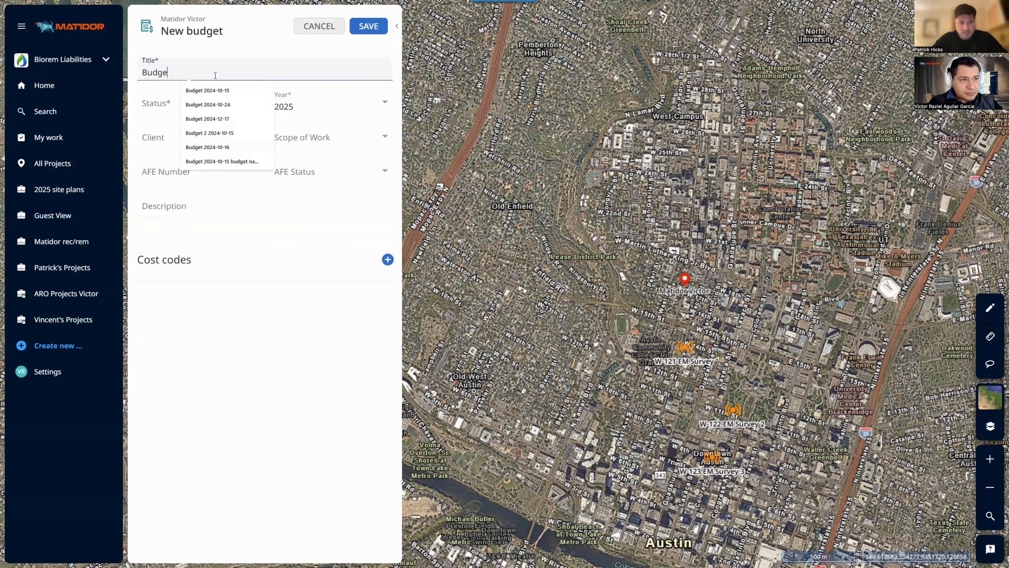
pyautogui.write('t Demo ')
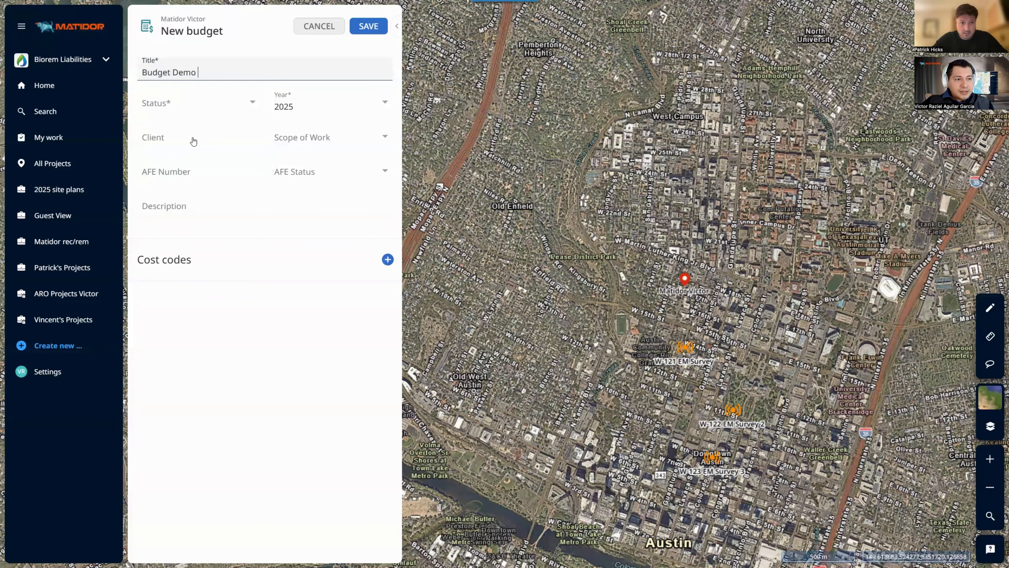
pyautogui.write('1')
pyautogui.click(197, 104)
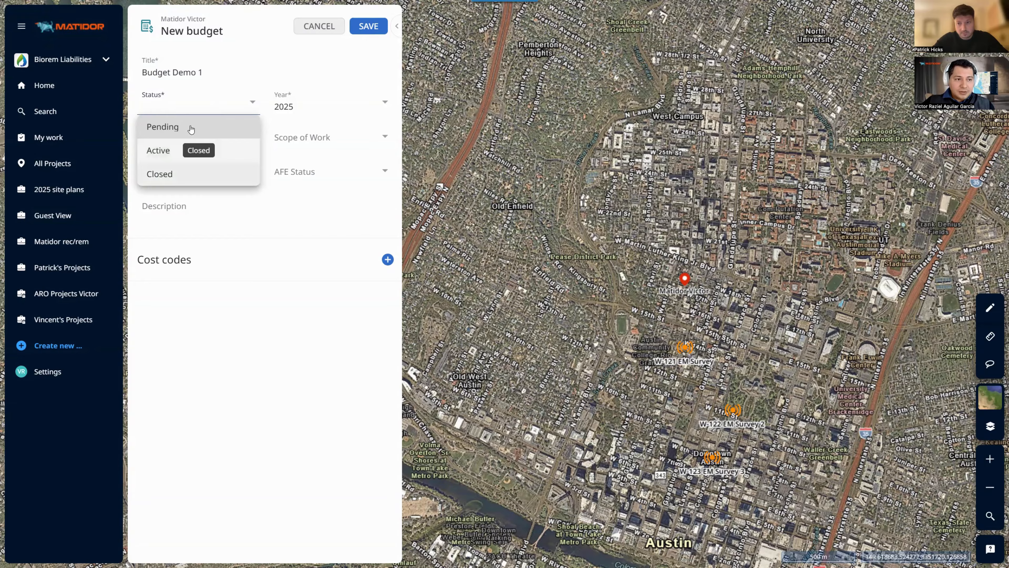
pyautogui.click(179, 153)
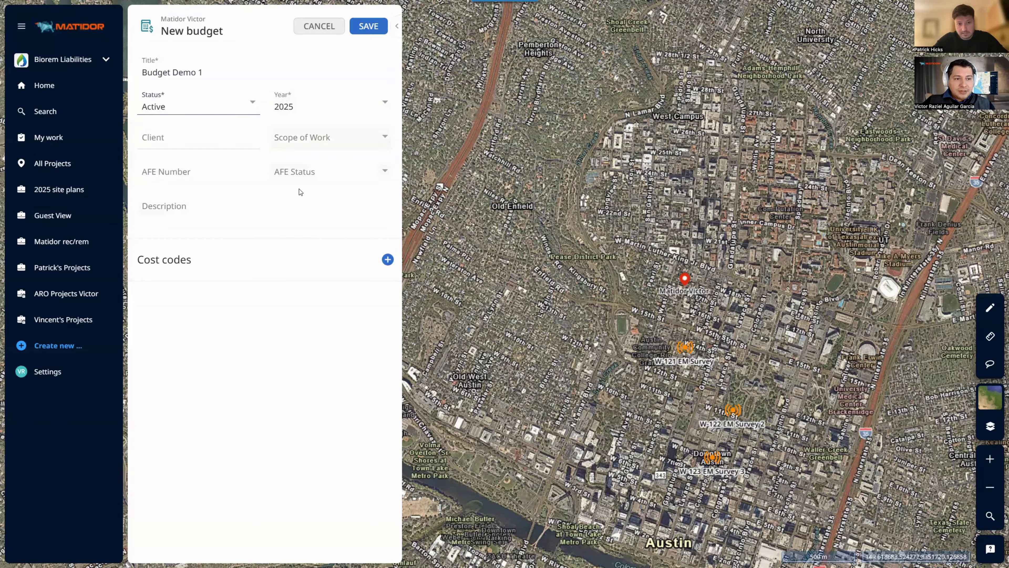
pyautogui.click(248, 129)
pyautogui.write('Matidor')
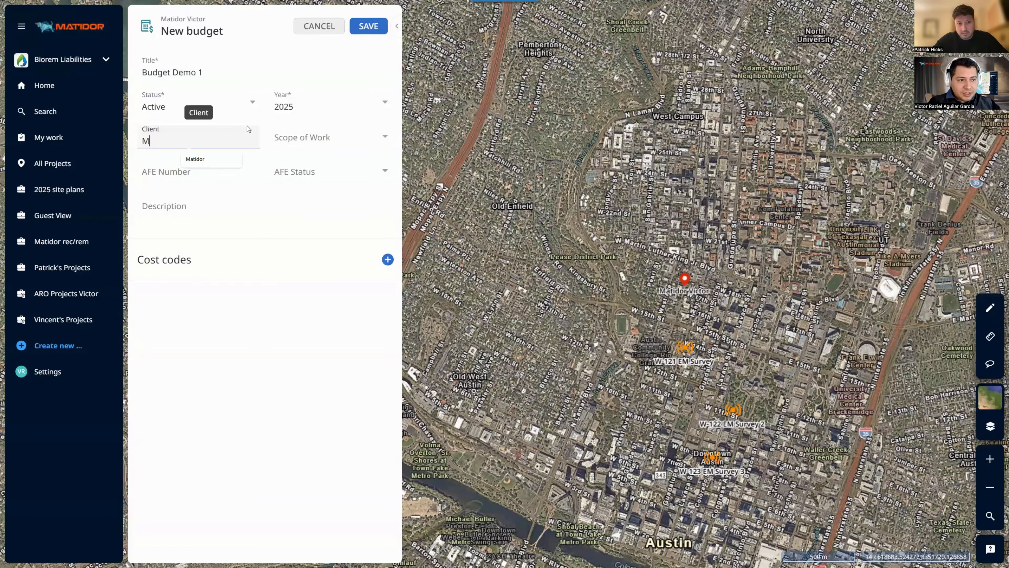
pyautogui.click(380, 226)
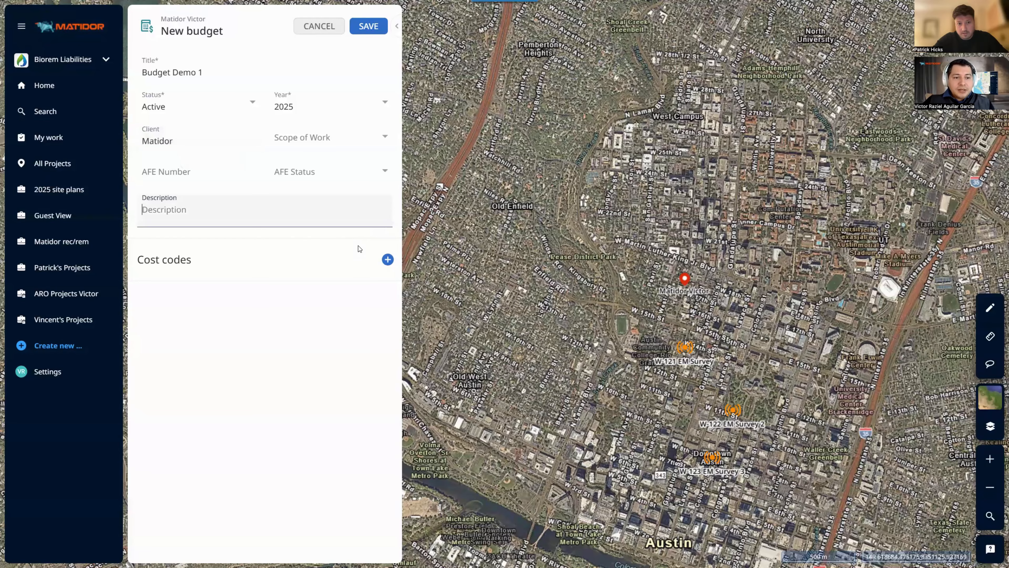
pyautogui.click(369, 251)
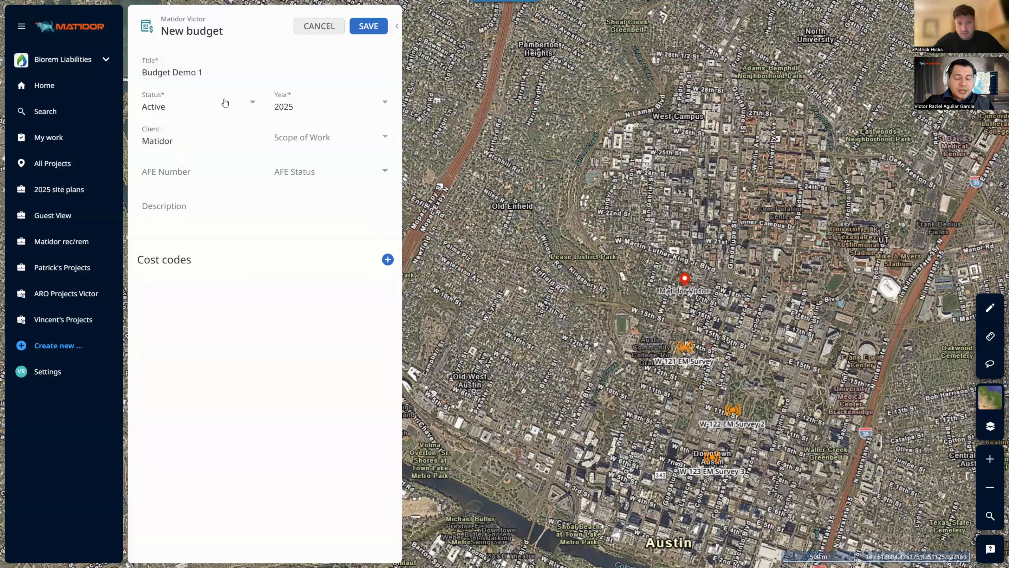
# Add 3rd Party and Expenses cost codes at $100 each and save the budget
pyautogui.doubleClick(217, 266)
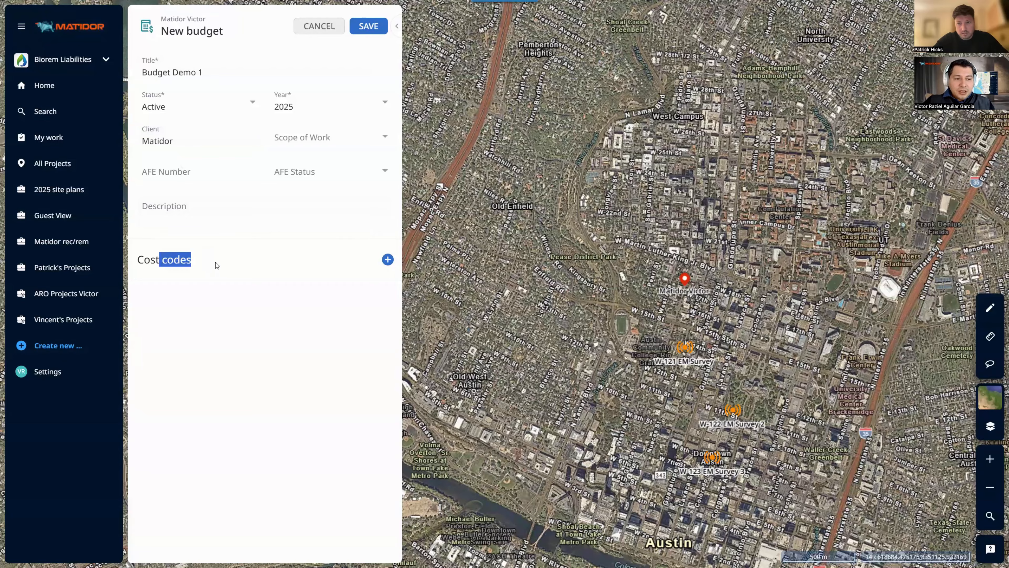
pyautogui.click(349, 238)
pyautogui.click(388, 260)
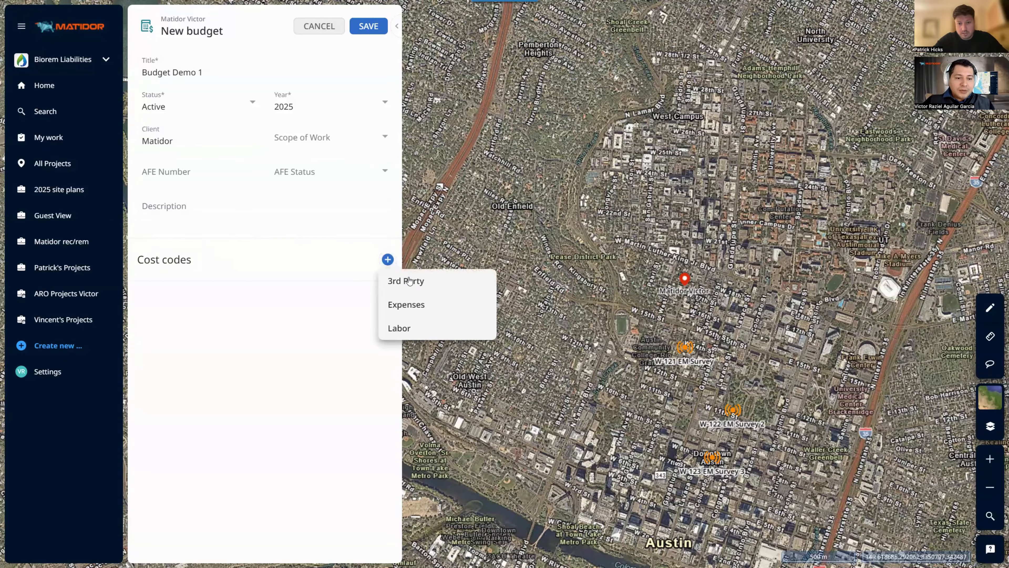
pyautogui.click(410, 280)
pyautogui.write('100')
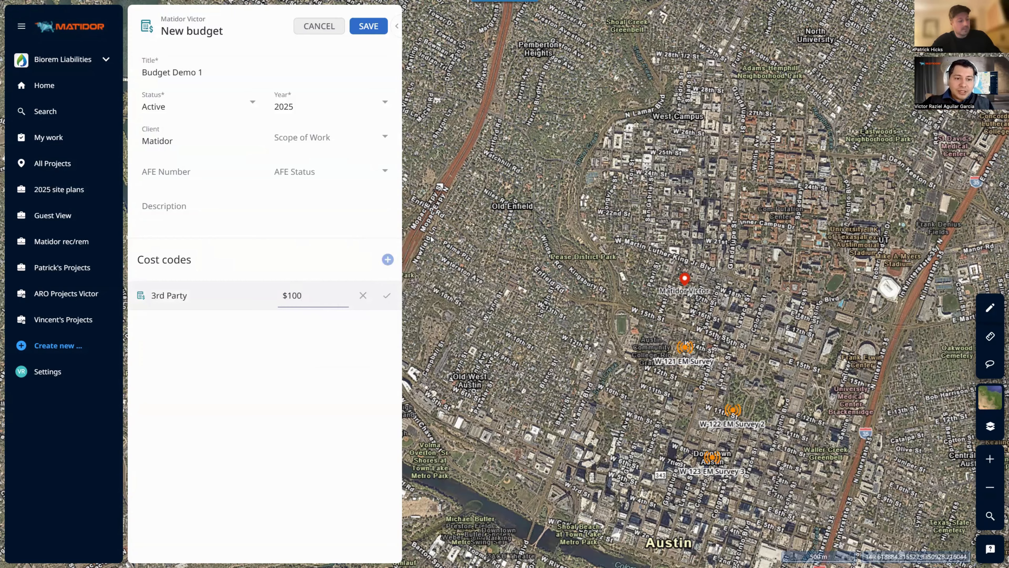
pyautogui.click(386, 263)
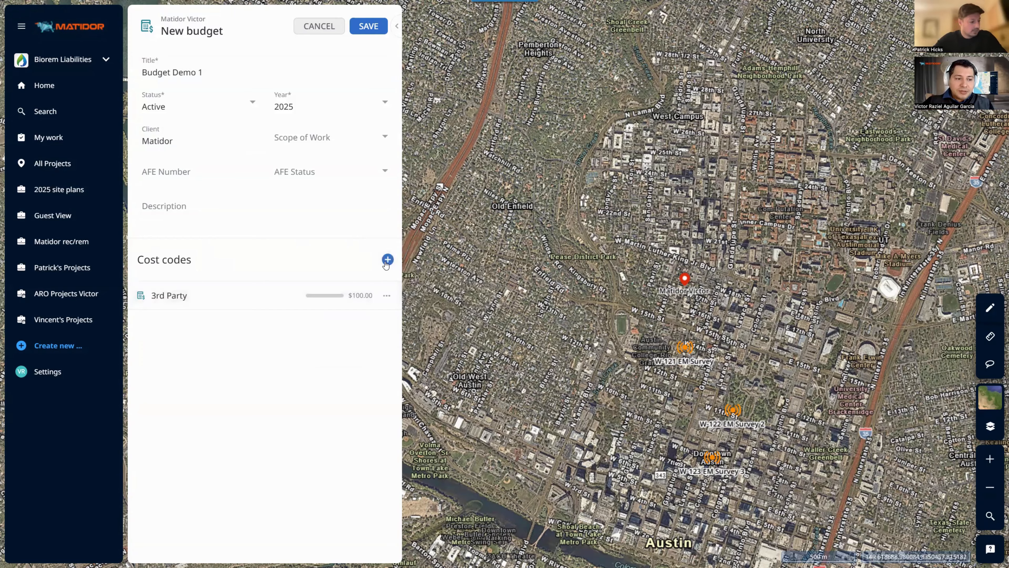
pyautogui.click(388, 259)
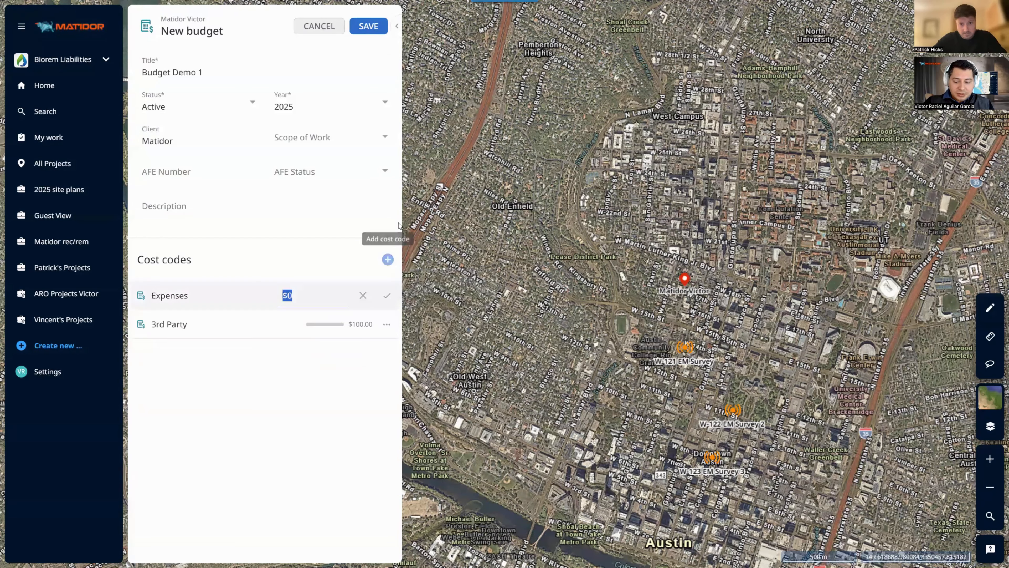
pyautogui.write('1,000')
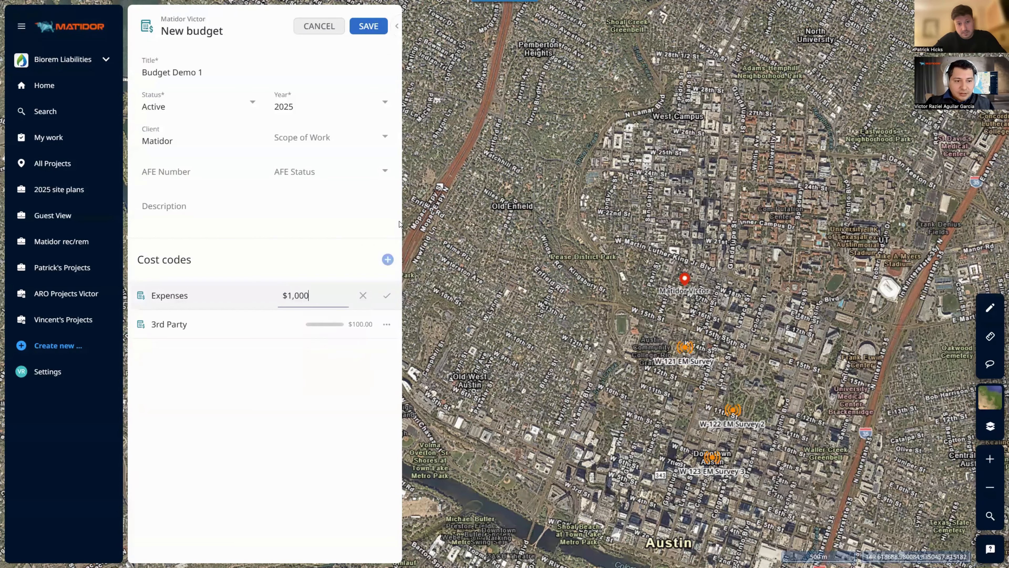
pyautogui.press('BackSpace')
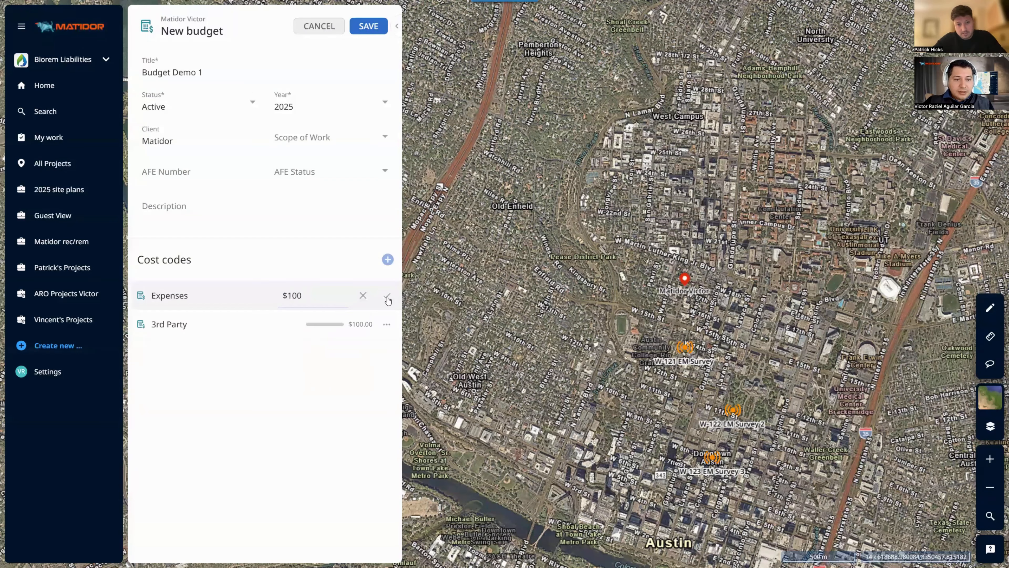
pyautogui.click(381, 27)
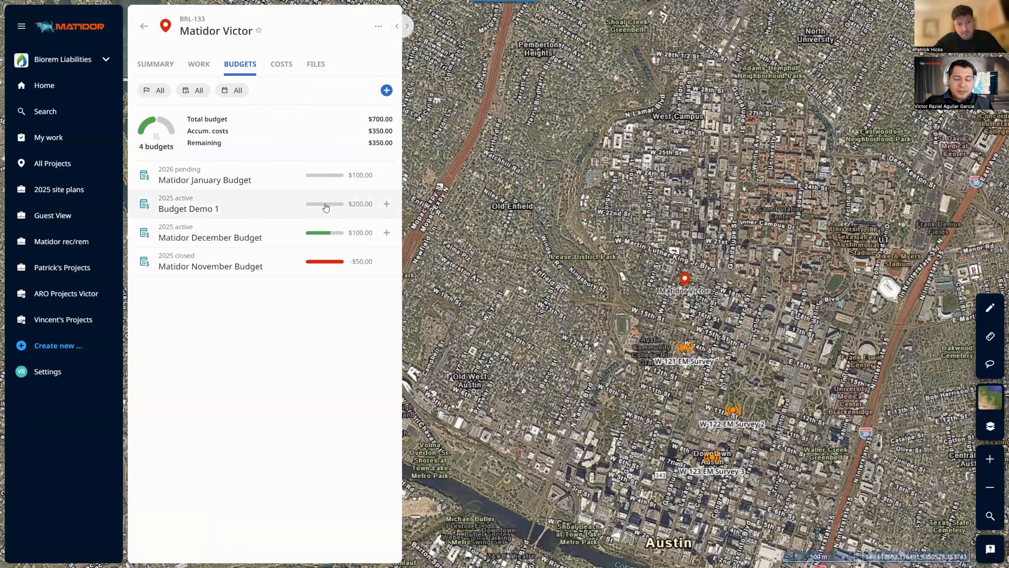
pyautogui.moveTo(326, 207)
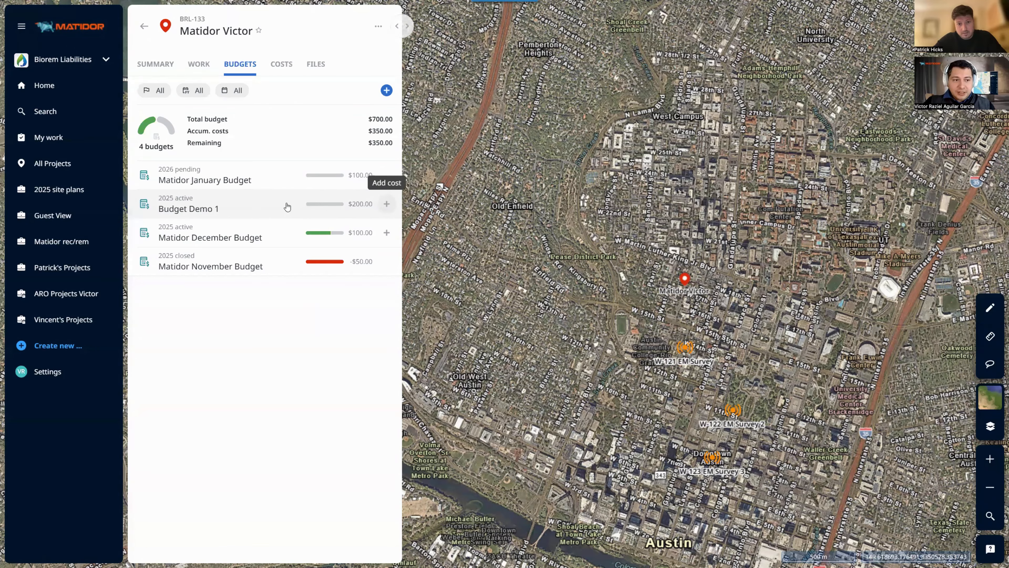
pyautogui.click(291, 65)
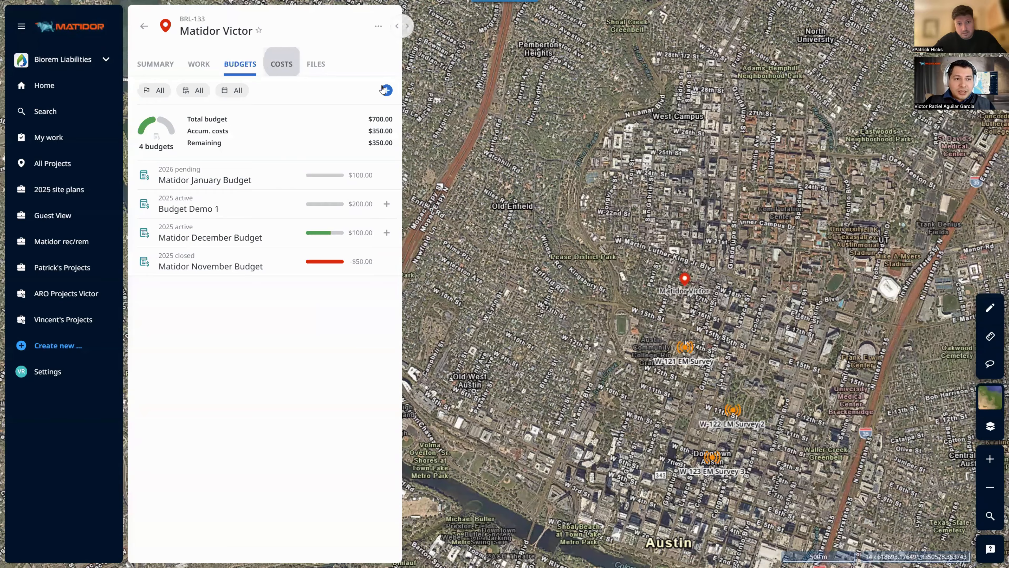
# Draft a new cost charged to Budget Demo 1 and look at its cost codes
pyautogui.click(386, 90)
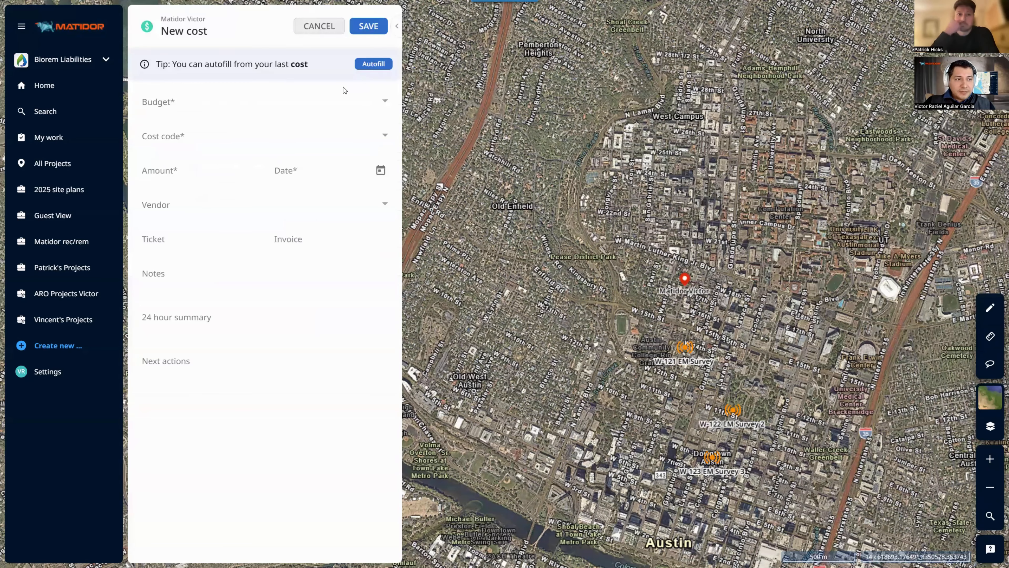
pyautogui.click(319, 26)
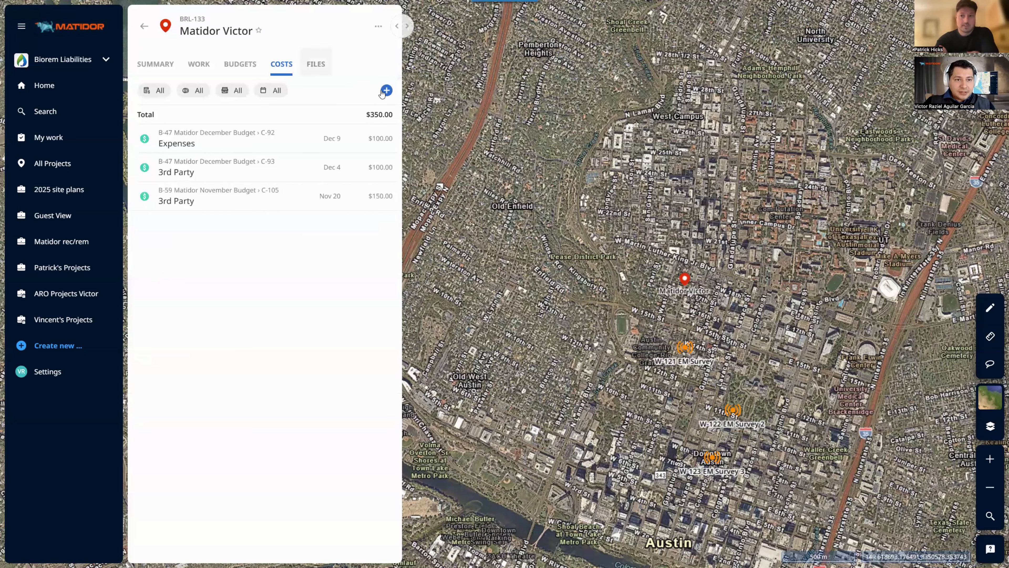
pyautogui.click(385, 90)
pyautogui.click(270, 103)
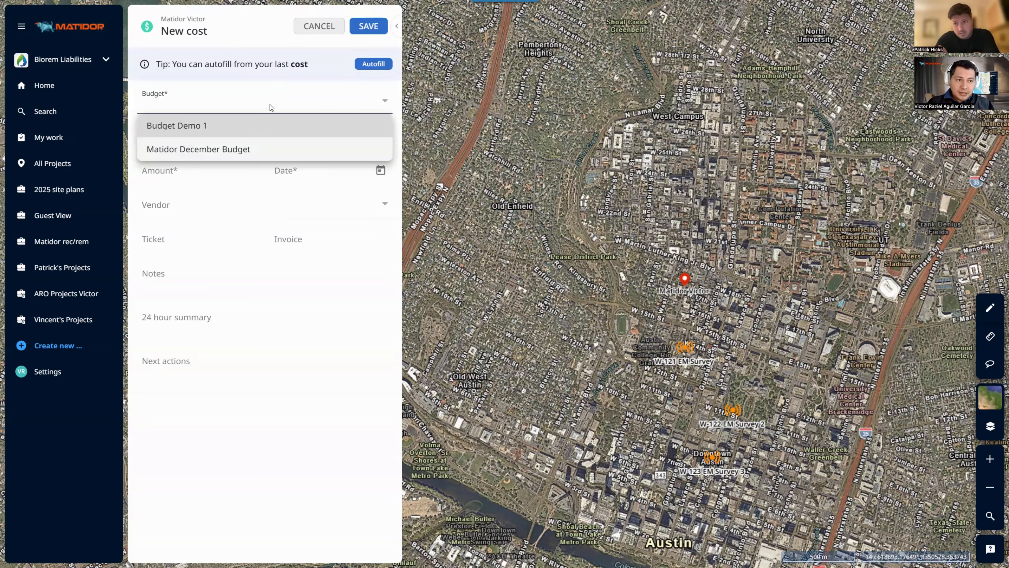
pyautogui.click(196, 127)
pyautogui.click(204, 111)
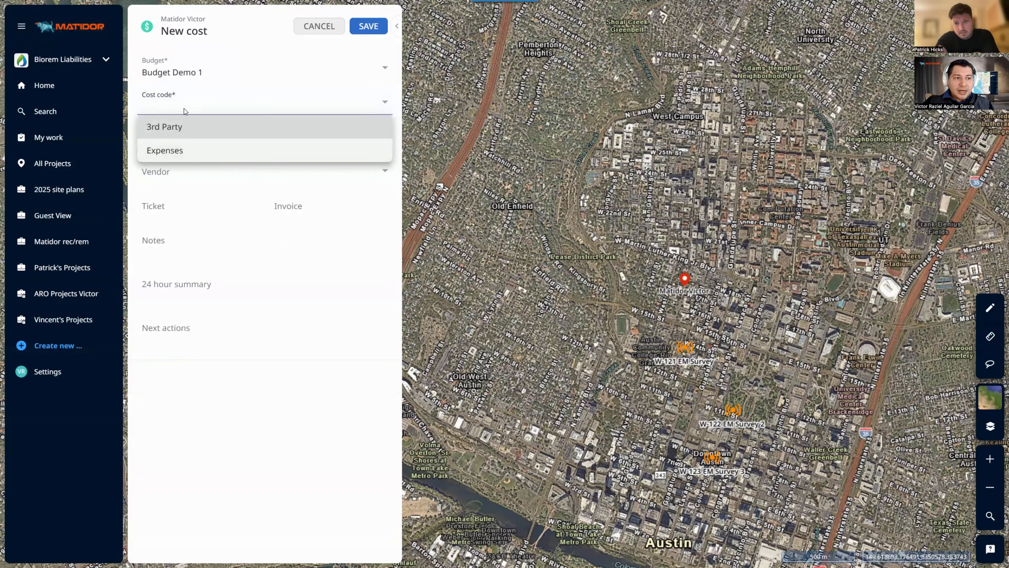
pyautogui.click(199, 74)
# Switch the draft cost to Matidor December Budget with 3rd Party code, then discard it
pyautogui.click(201, 76)
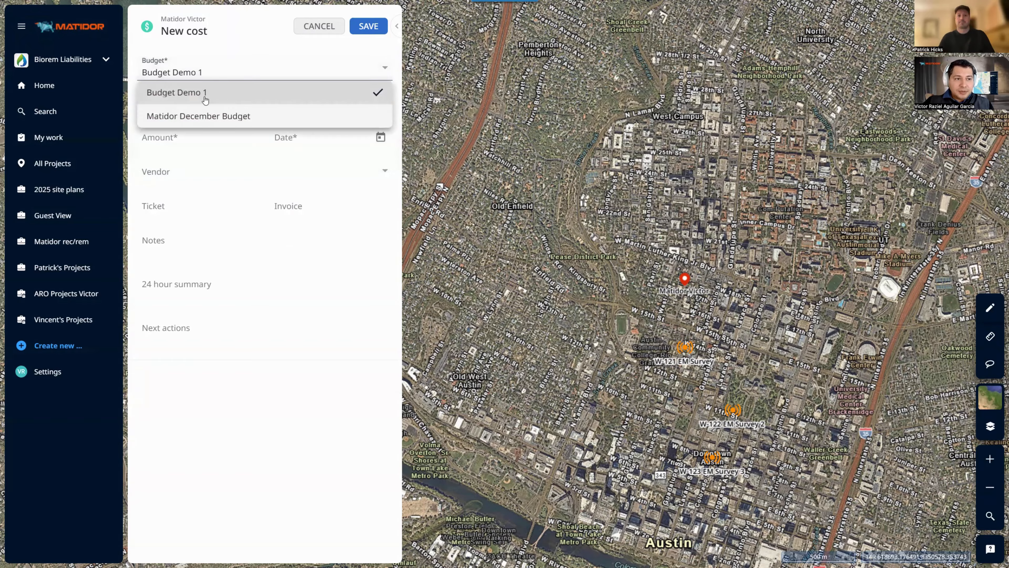
pyautogui.click(197, 115)
pyautogui.click(199, 114)
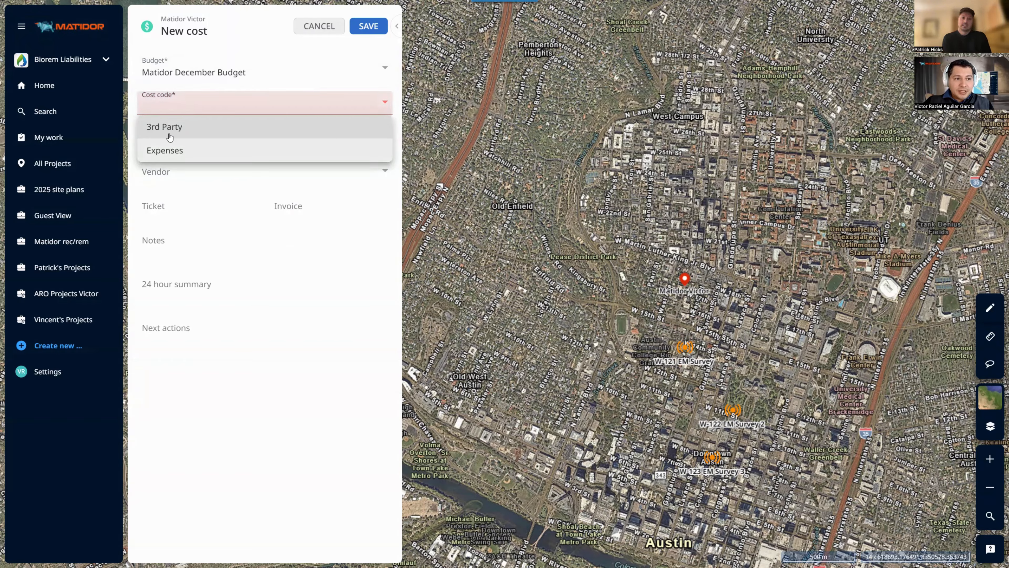
pyautogui.click(181, 126)
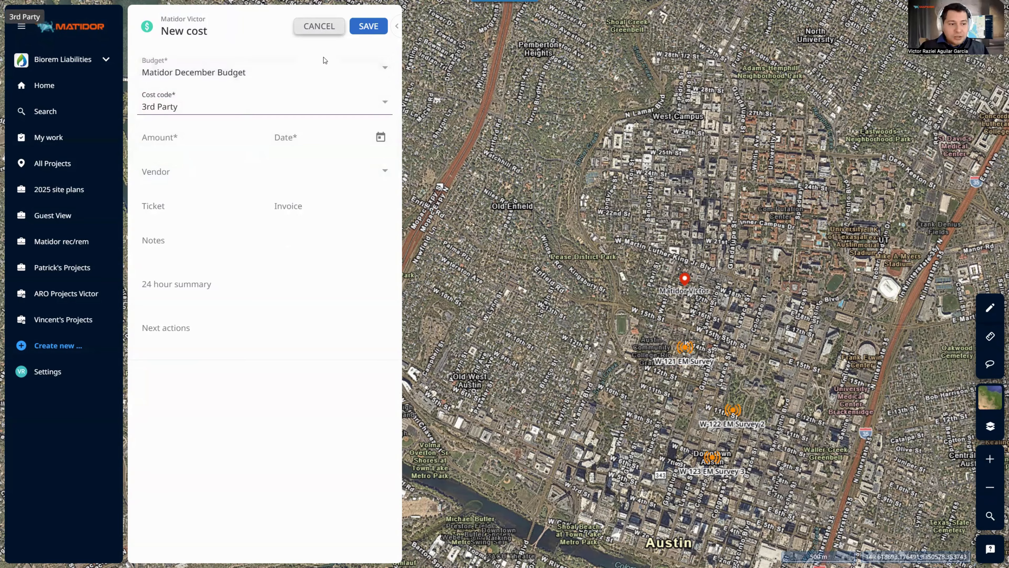
pyautogui.click(307, 29)
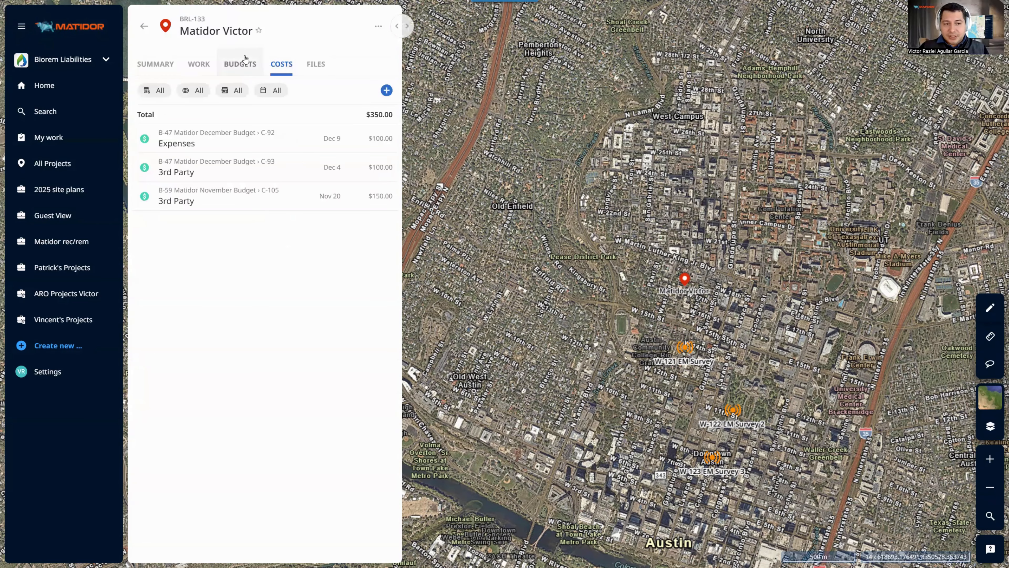
pyautogui.click(244, 60)
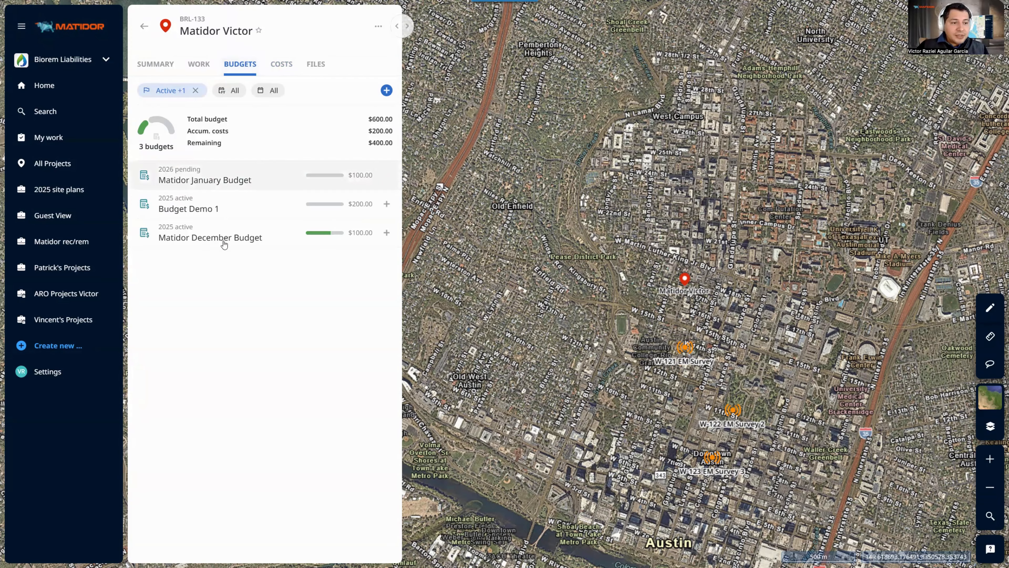
# Open the Matidor December Budget ($300.00 total) and show its actions menu
pyautogui.click(257, 235)
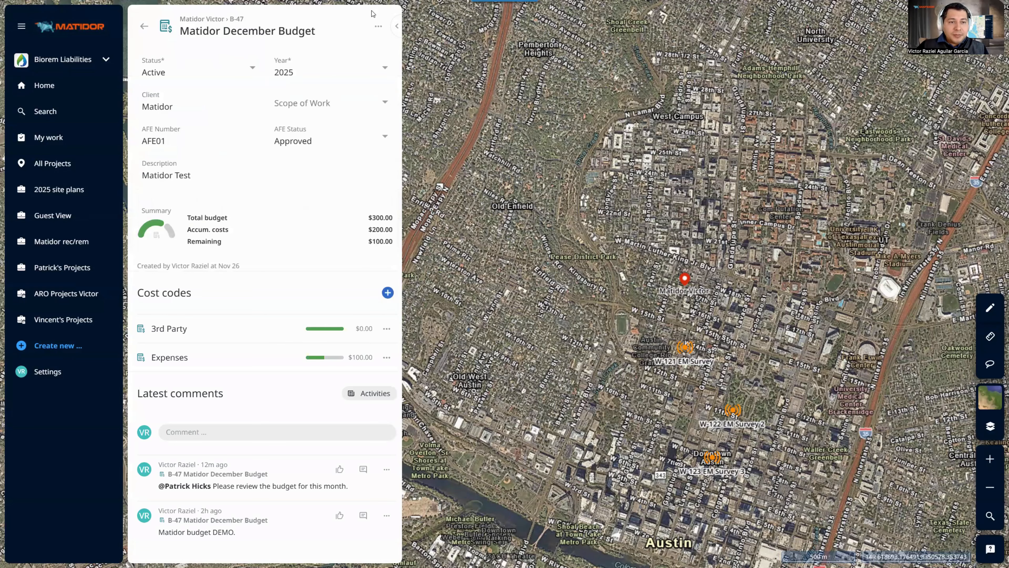
pyautogui.click(378, 26)
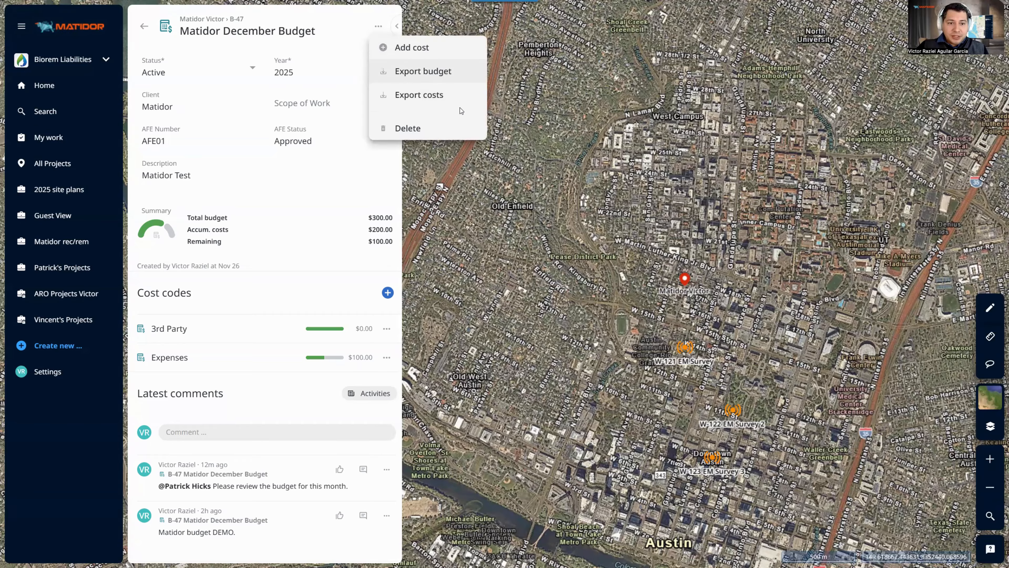
# Export Matidor December Budget as a PDF with comments for 01/11/2025–31/12/2025 and view it full-screen
pyautogui.click(444, 71)
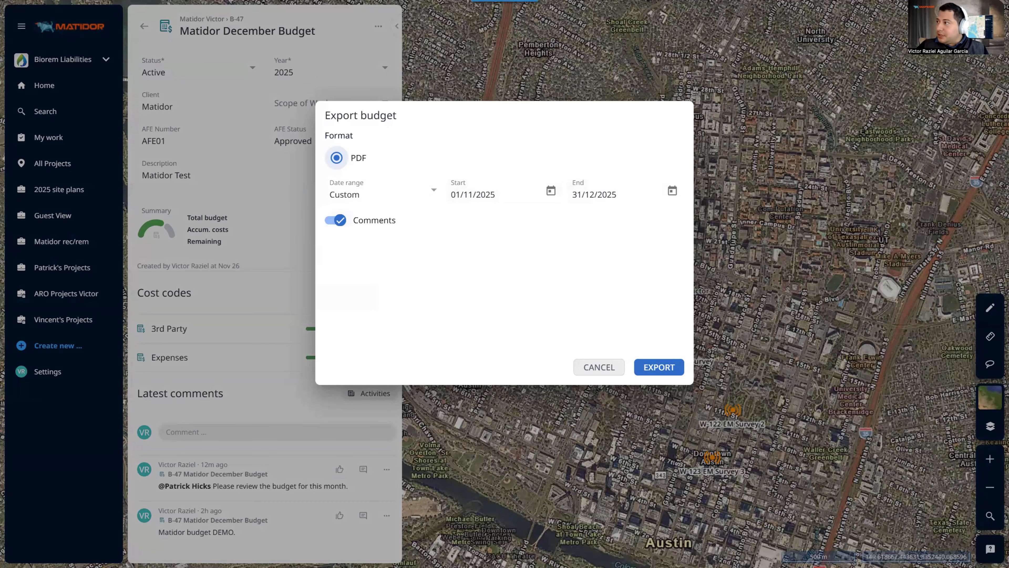
pyautogui.click(659, 367)
pyautogui.click(557, 313)
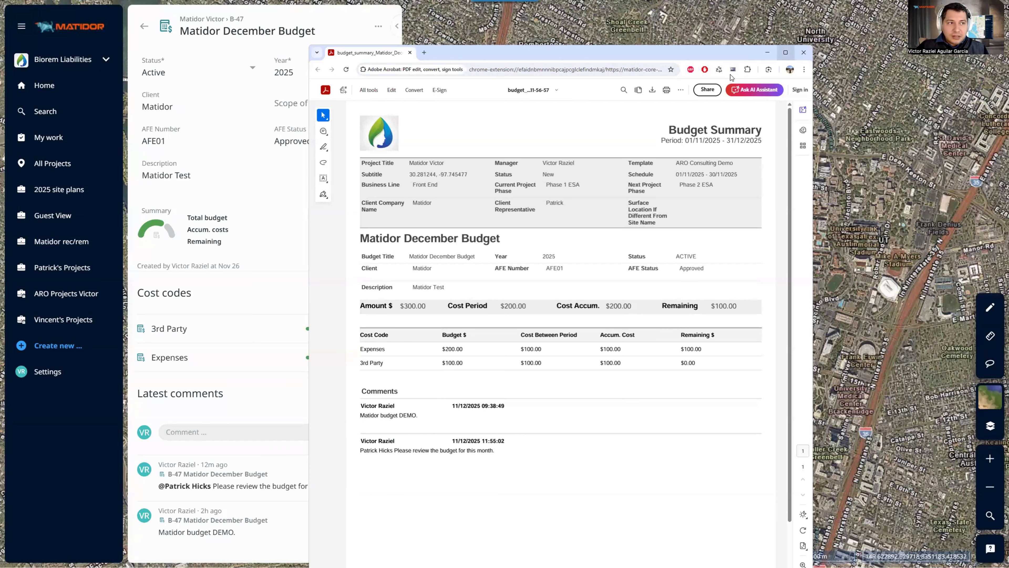
pyautogui.click(786, 52)
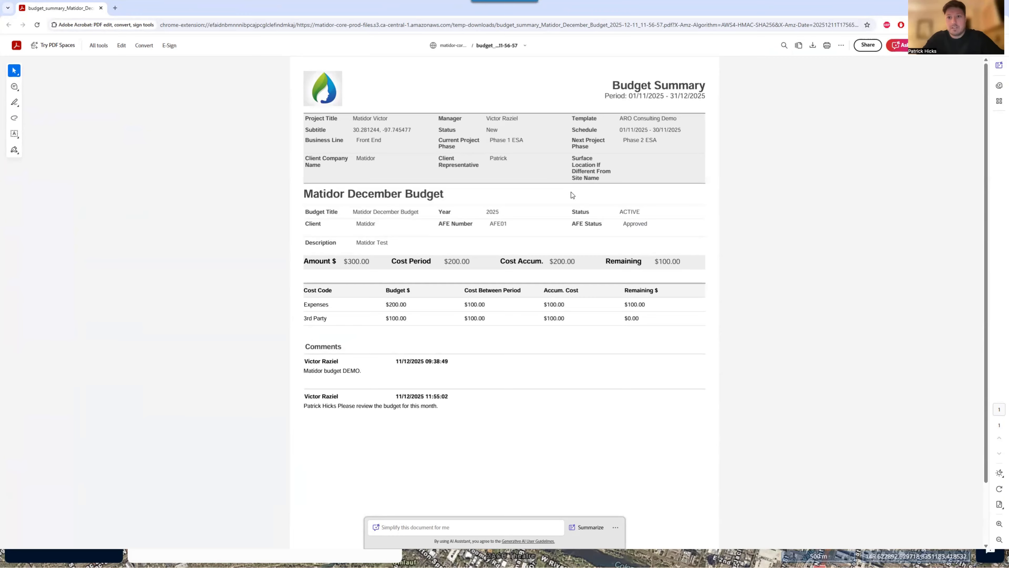
# Zoom into the Budget Summary PDF and select text to check the budget details and Expenses row
pyautogui.scroll(3, 571, 192)
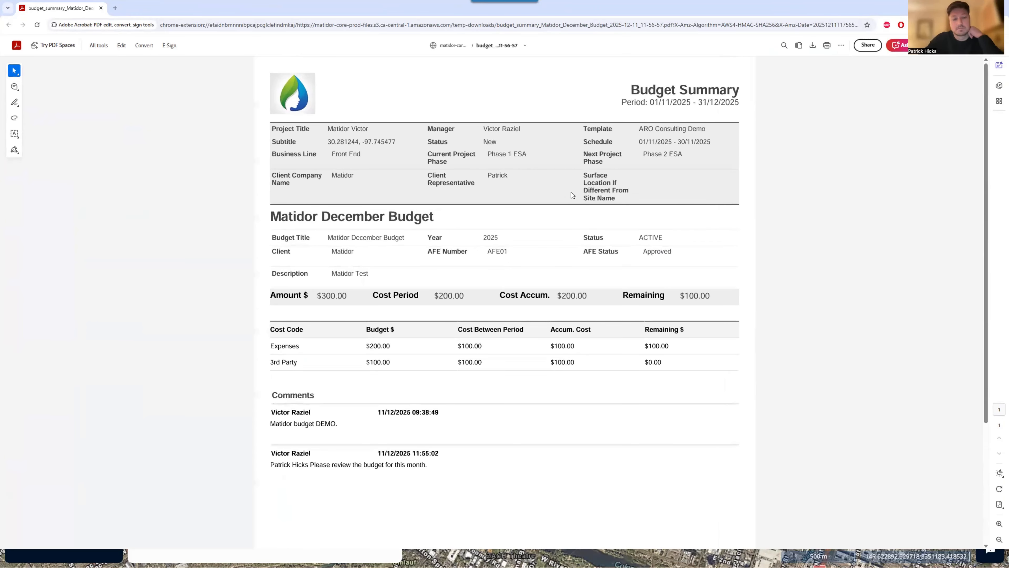
pyautogui.scroll(1, 571, 192)
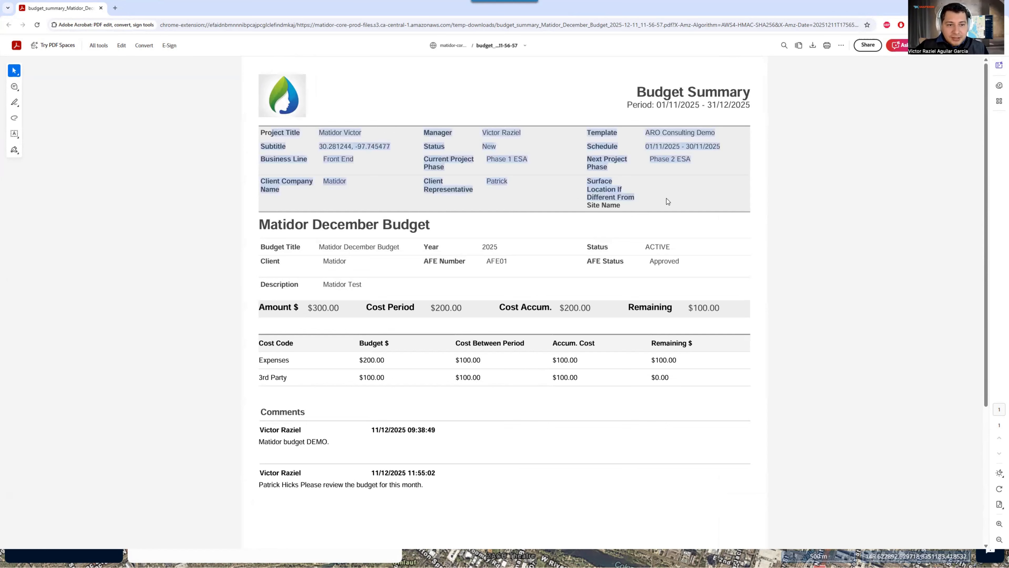
pyautogui.moveTo(271, 228); pyautogui.dragTo(651, 286)
pyautogui.click(650, 287)
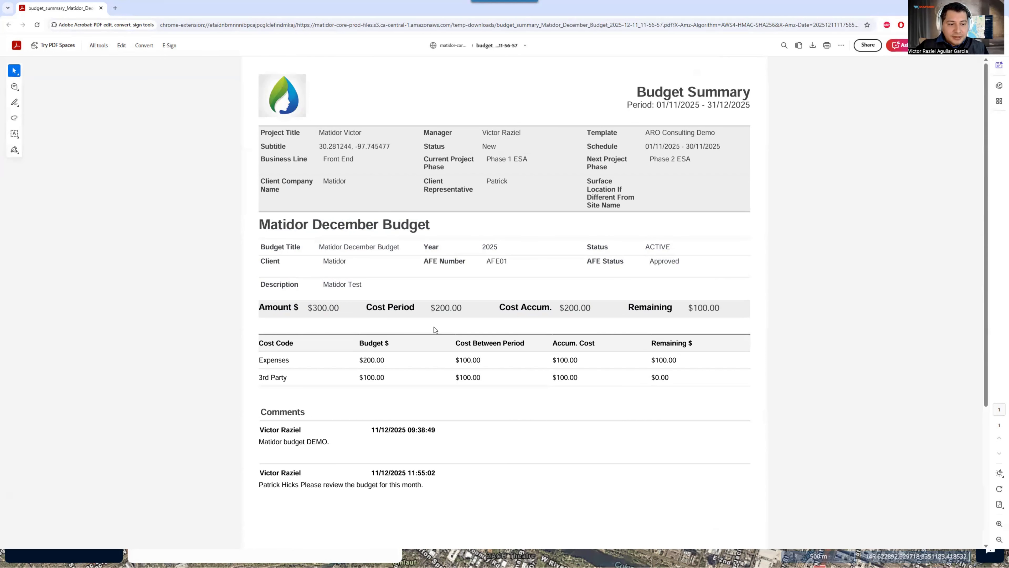
pyautogui.moveTo(279, 360); pyautogui.dragTo(652, 360)
pyautogui.click(350, 363)
pyautogui.click(342, 432)
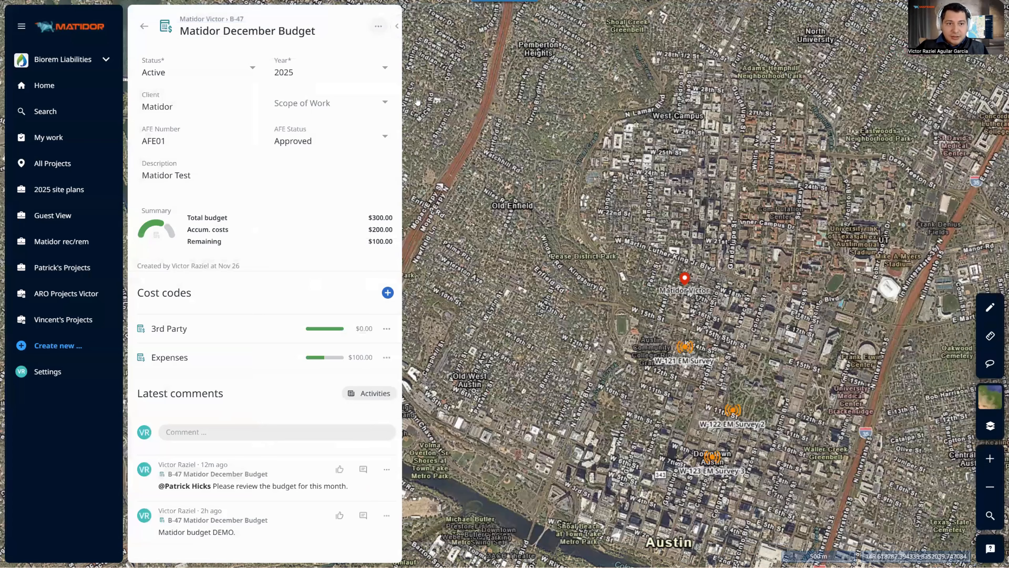
# Export the December budget's costs and inspect the Cost Summary's C-93 $100.00 3rd Party row
pyautogui.click(378, 26)
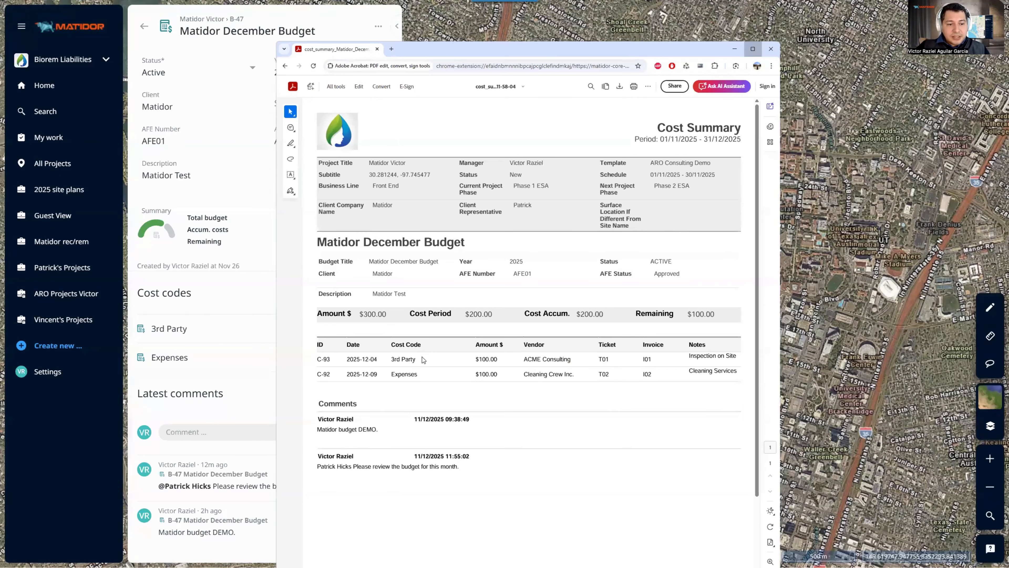
pyautogui.click(753, 49)
pyautogui.scroll(4, 257, 367)
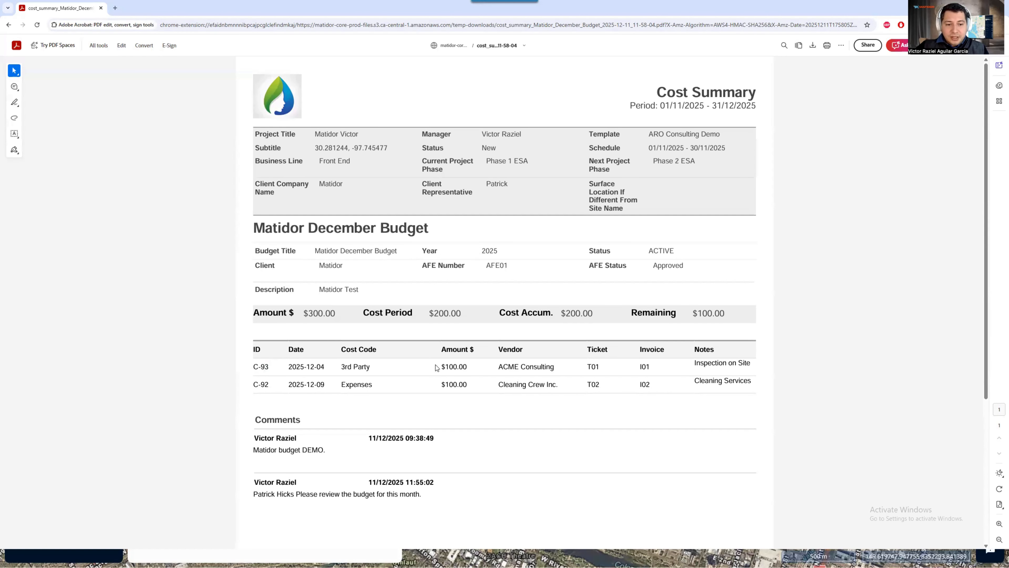
pyautogui.moveTo(477, 366); pyautogui.dragTo(425, 369)
pyautogui.click(391, 372)
pyautogui.doubleClick(360, 368)
pyautogui.click(506, 366)
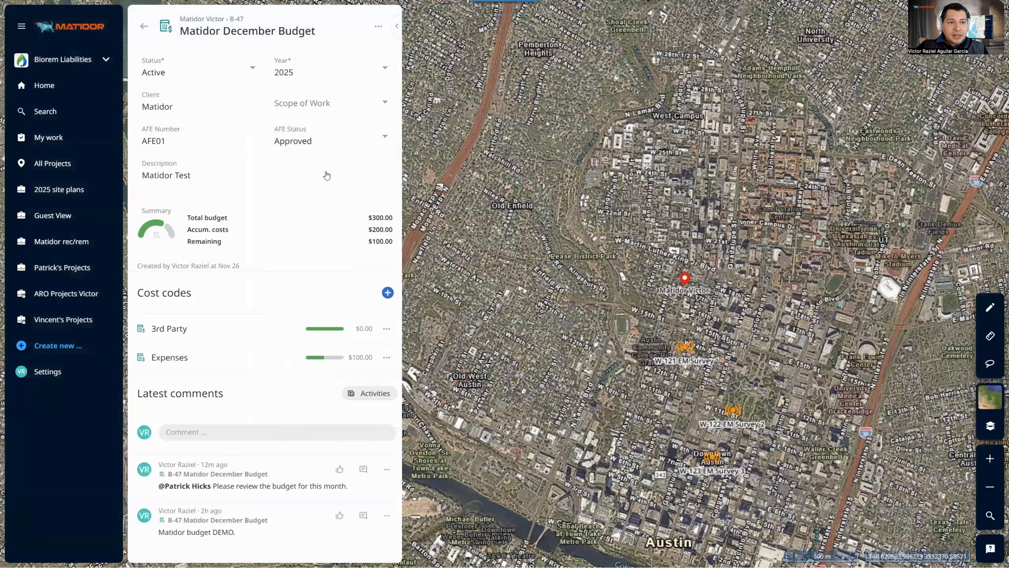
# Return to the project, open its three costs ($350.00) and expand them into a full-width table
pyautogui.hotkey('alt', 'Left')
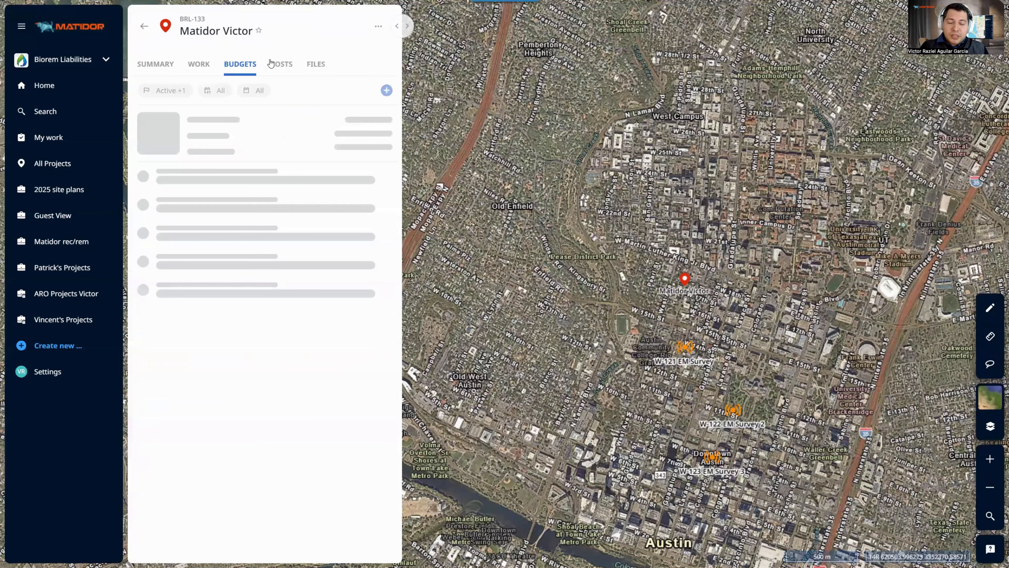
pyautogui.click(274, 64)
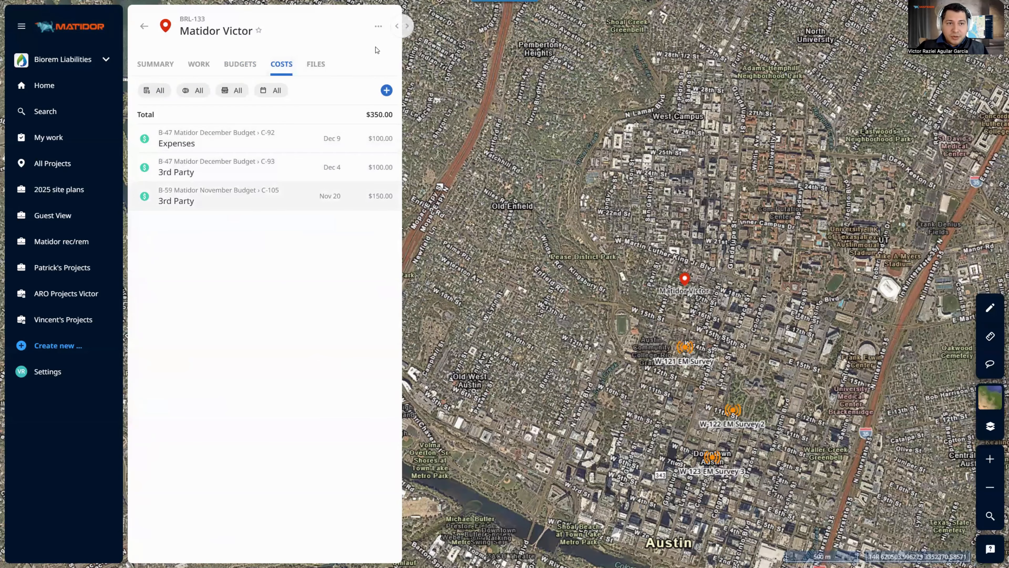
pyautogui.click(408, 26)
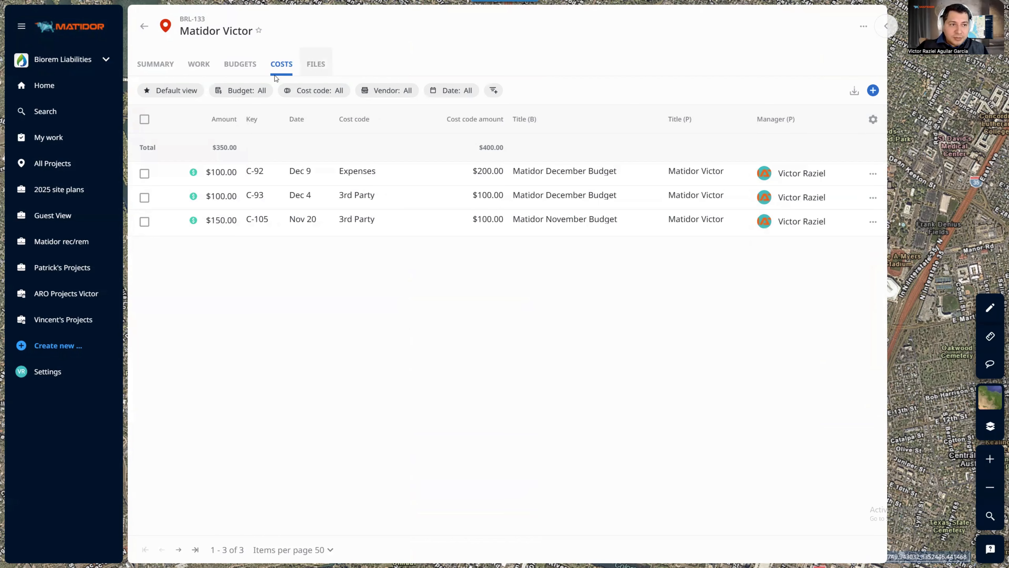
pyautogui.click(185, 92)
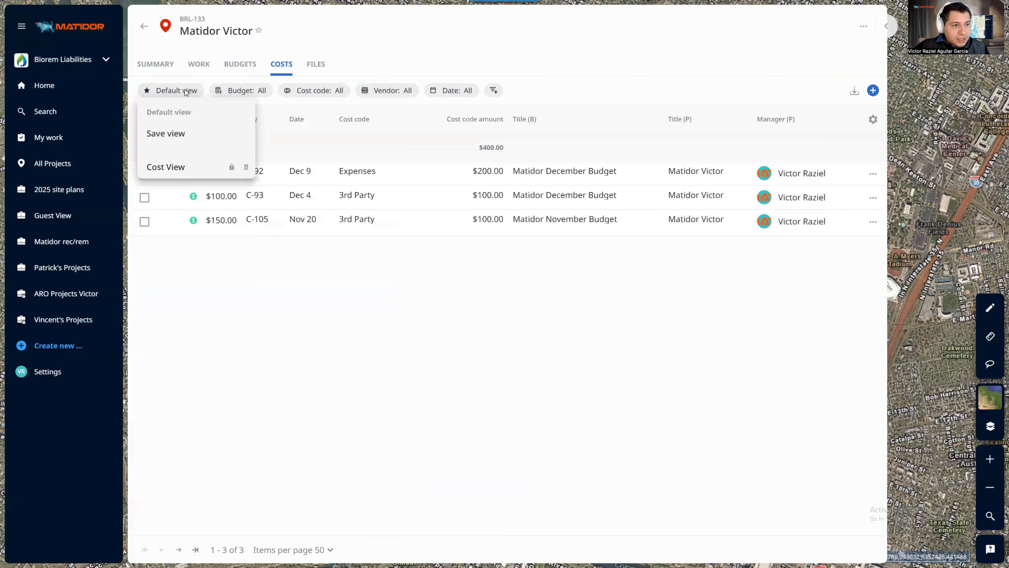
pyautogui.click(210, 85)
pyautogui.click(190, 89)
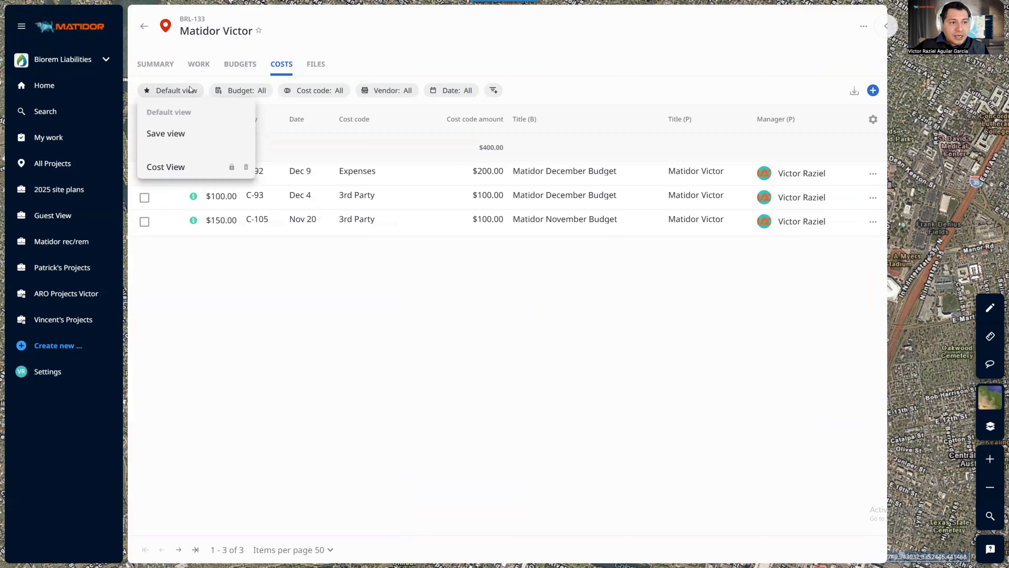
pyautogui.click(181, 90)
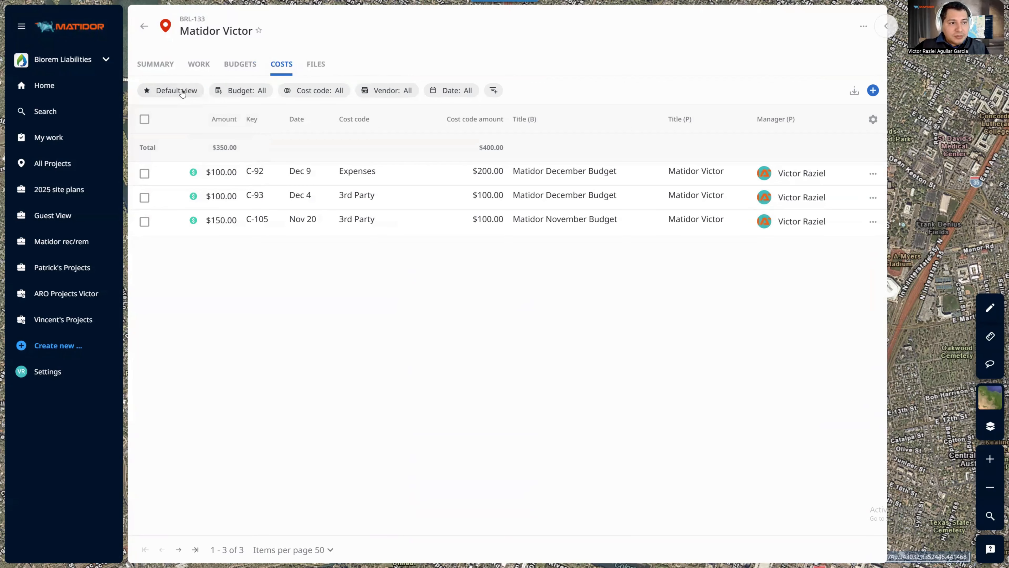
pyautogui.click(182, 90)
pyautogui.click(177, 164)
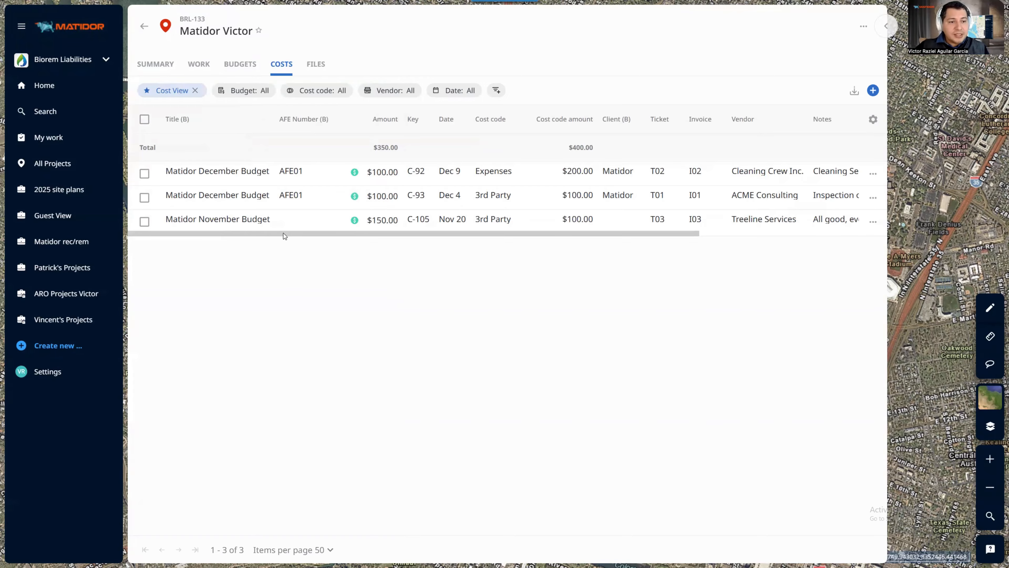
pyautogui.moveTo(283, 232); pyautogui.dragTo(178, 213)
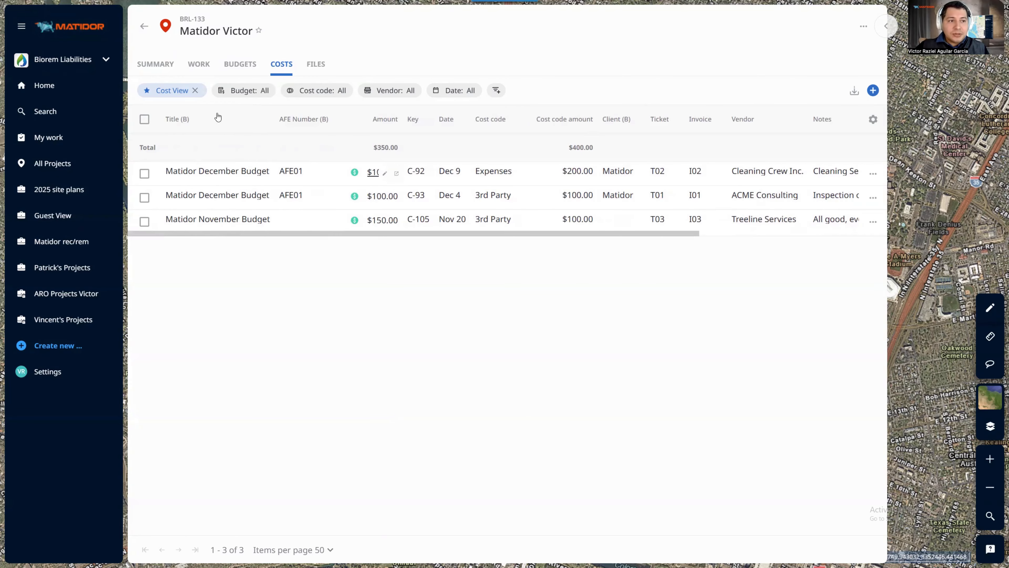
pyautogui.click(195, 91)
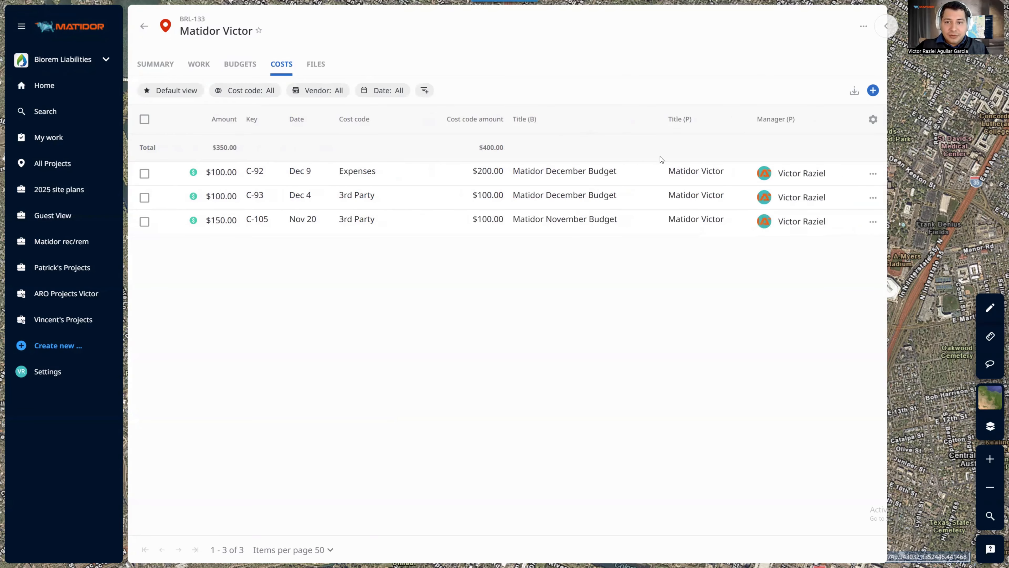
# Add ID, Ticket, Invoice, Vendor and Notes columns, moving ID and Ticket to the top
pyautogui.click(872, 121)
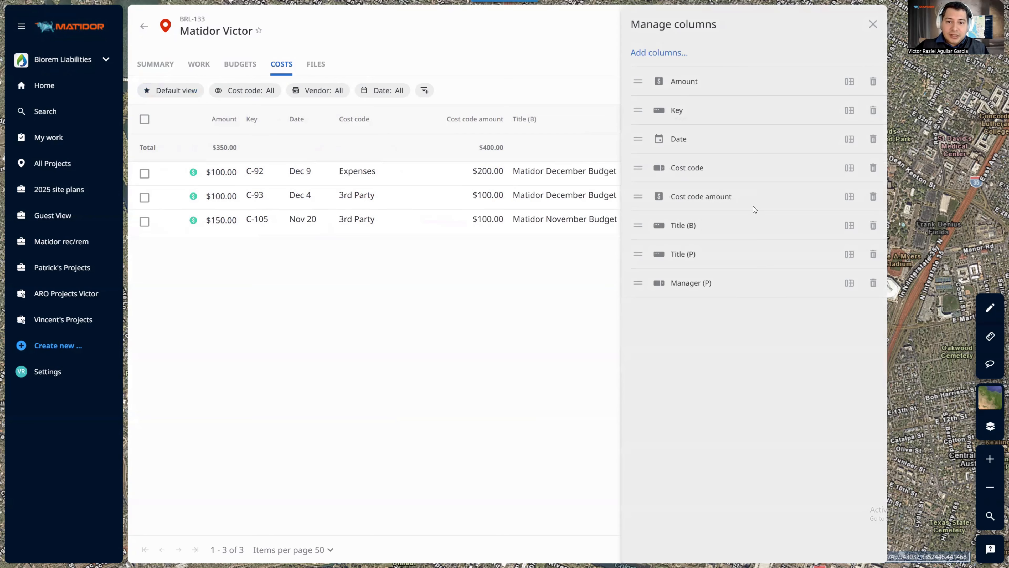
pyautogui.click(671, 55)
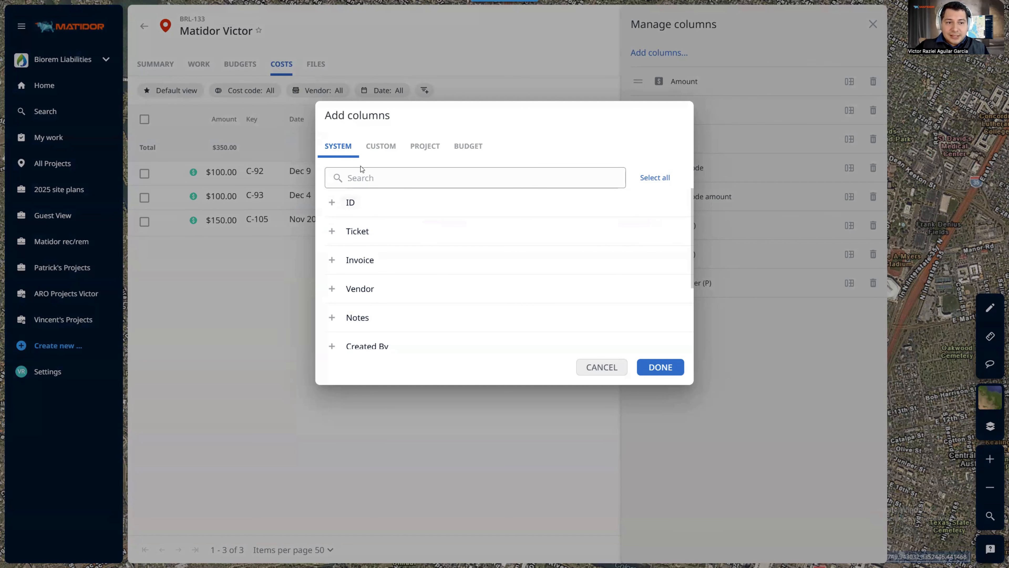
pyautogui.click(379, 210)
pyautogui.click(385, 238)
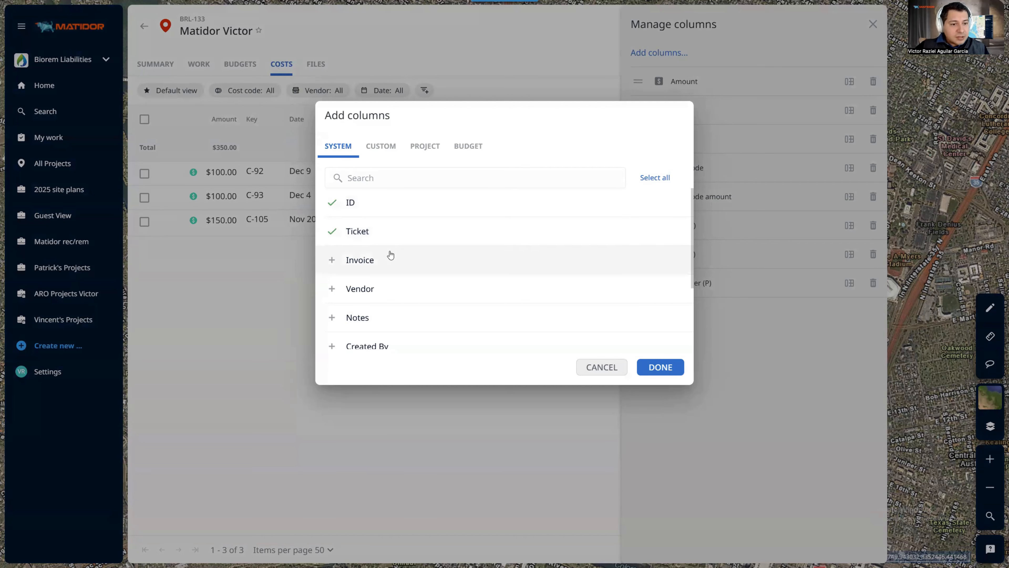
pyautogui.click(391, 264)
pyautogui.click(389, 285)
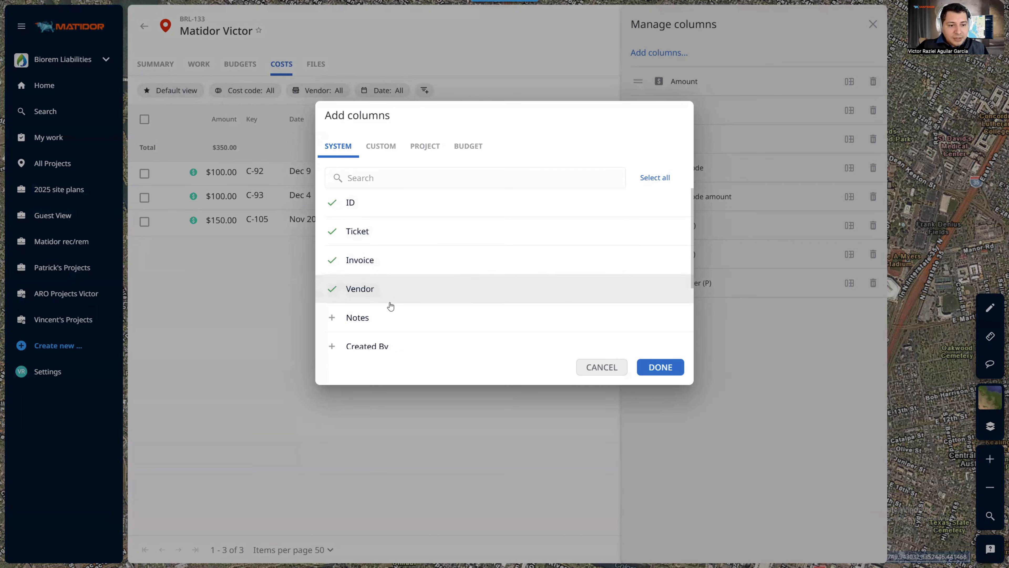
pyautogui.click(440, 328)
pyautogui.click(649, 373)
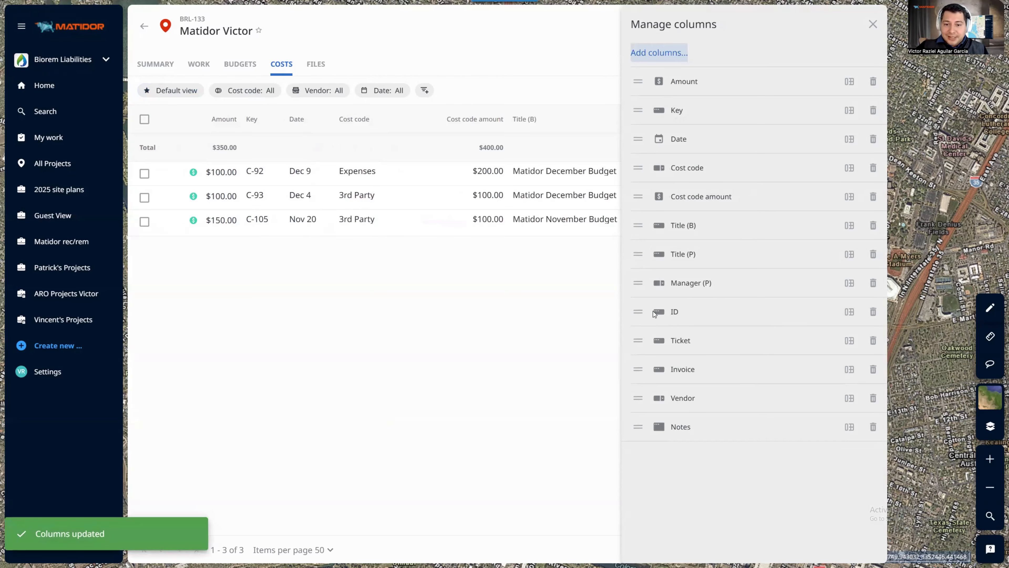
pyautogui.moveTo(638, 312); pyautogui.dragTo(641, 80)
pyautogui.moveTo(638, 340); pyautogui.dragTo(641, 112)
# Add the AFE Number (B) column from the budget fields and close the column manager
pyautogui.click(659, 52)
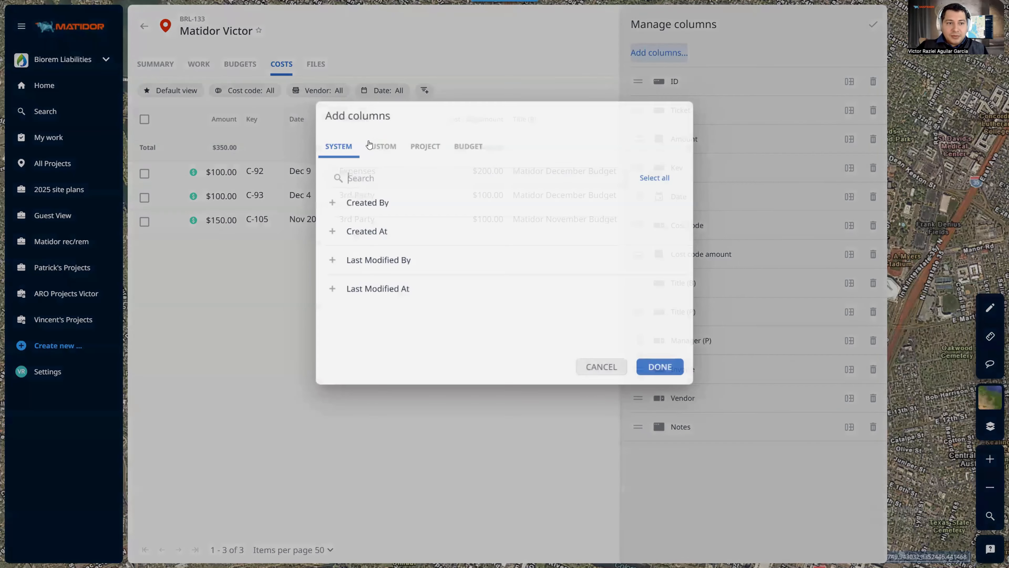
pyautogui.click(374, 149)
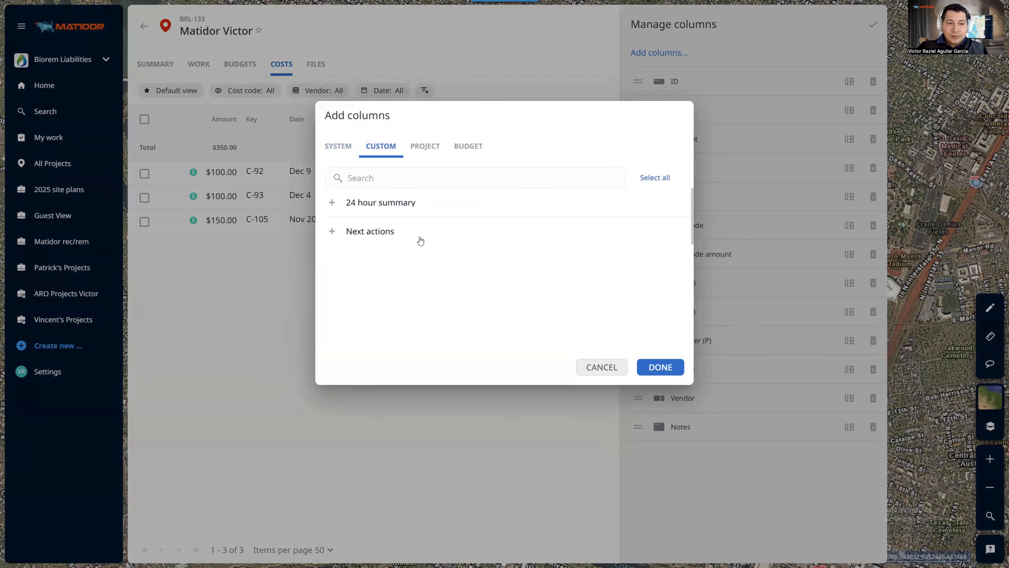
pyautogui.click(414, 155)
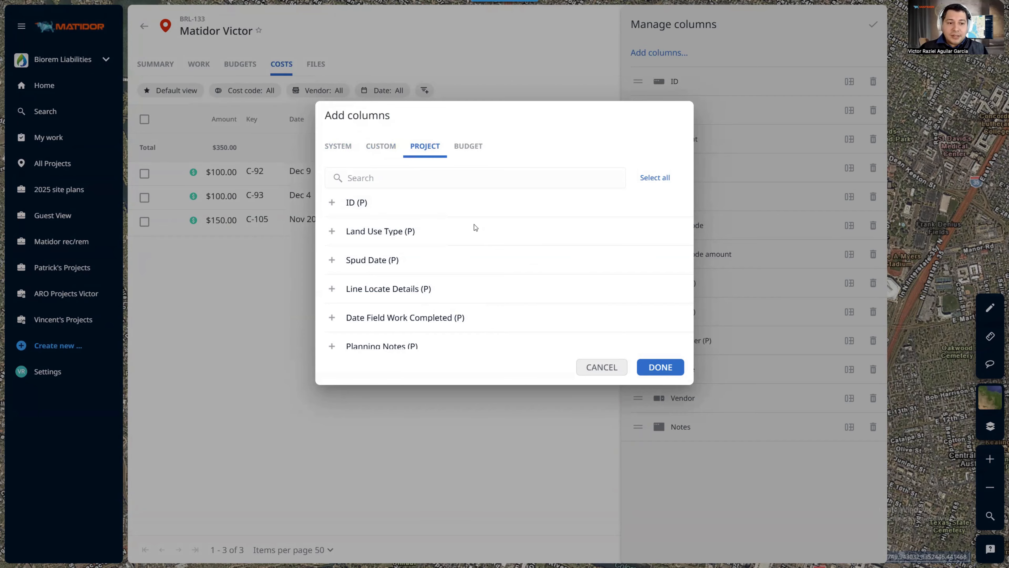
pyautogui.click(466, 158)
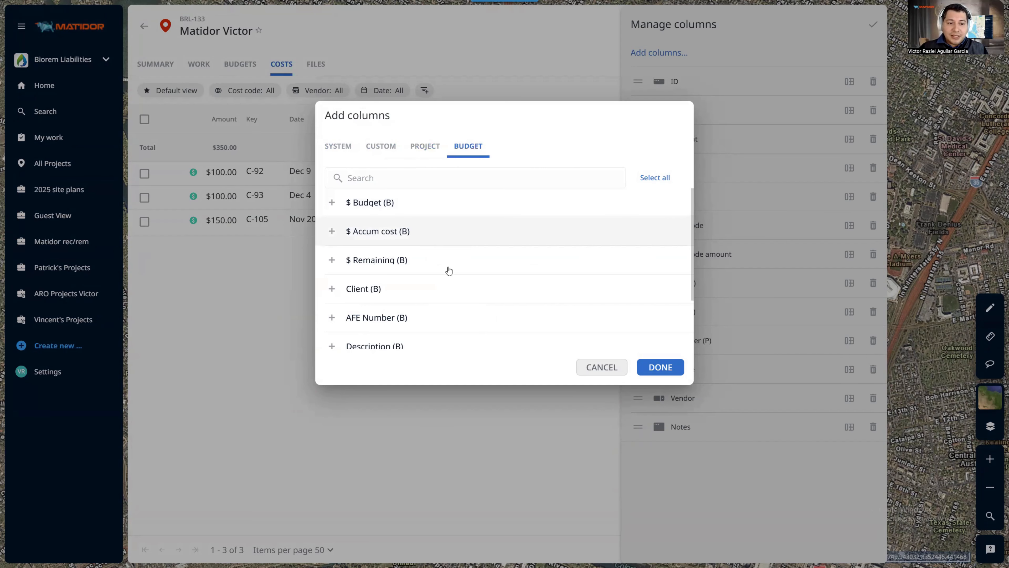
pyautogui.click(439, 318)
pyautogui.click(661, 366)
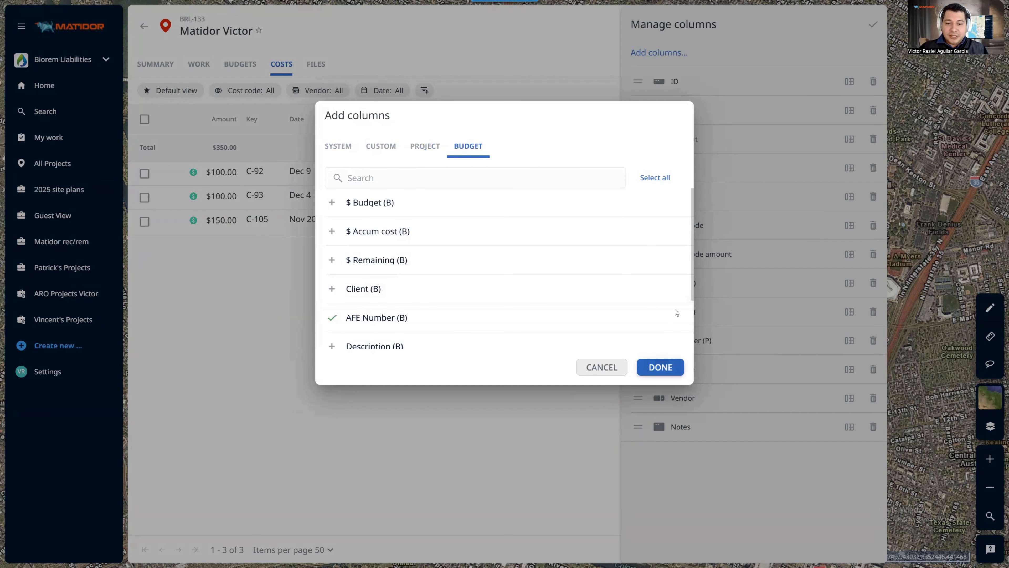
pyautogui.click(874, 26)
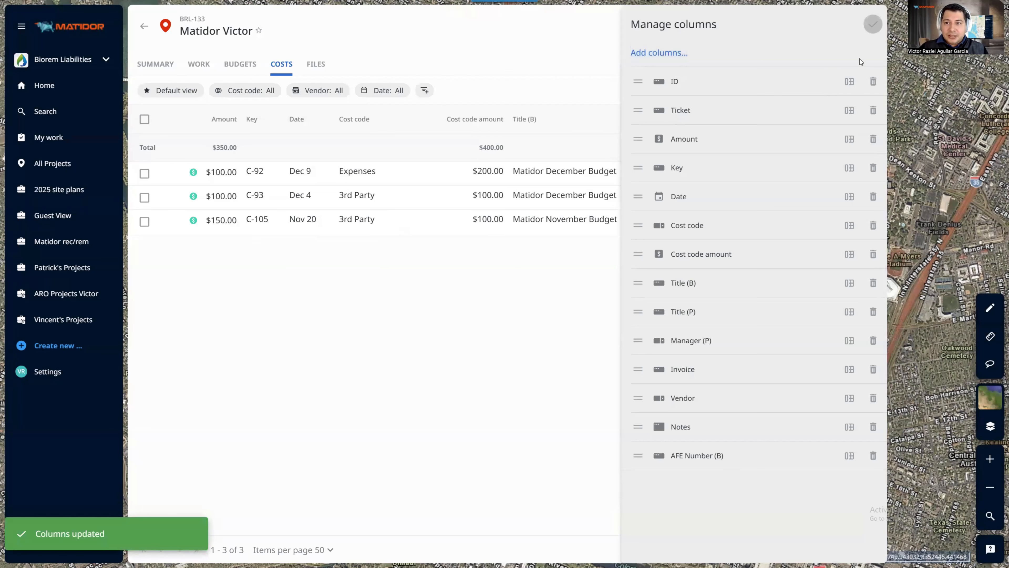
pyautogui.moveTo(484, 231); pyautogui.dragTo(387, 239)
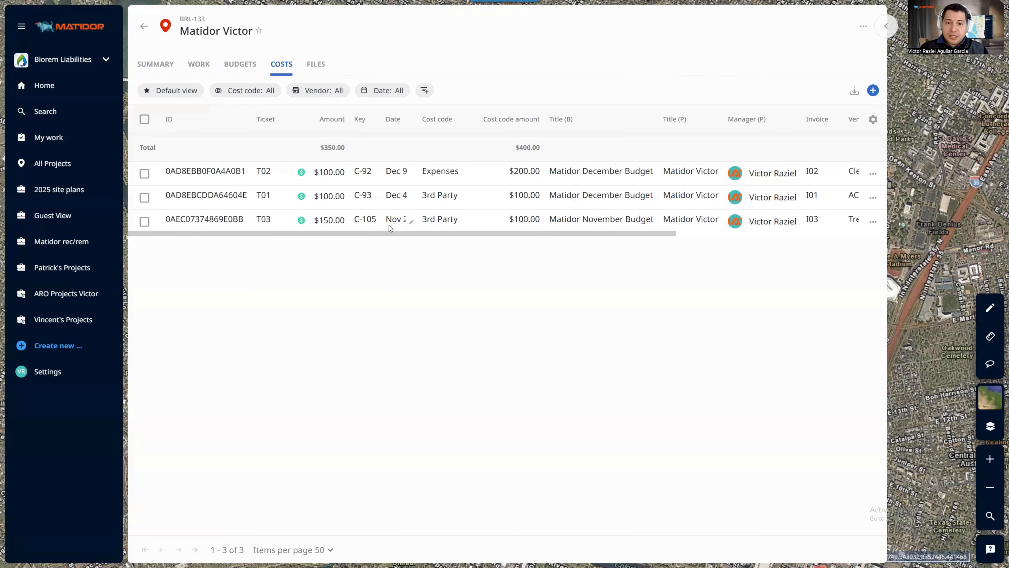
# Save the current cost table layout as a new view named 'Cost View 2'
pyautogui.click(183, 91)
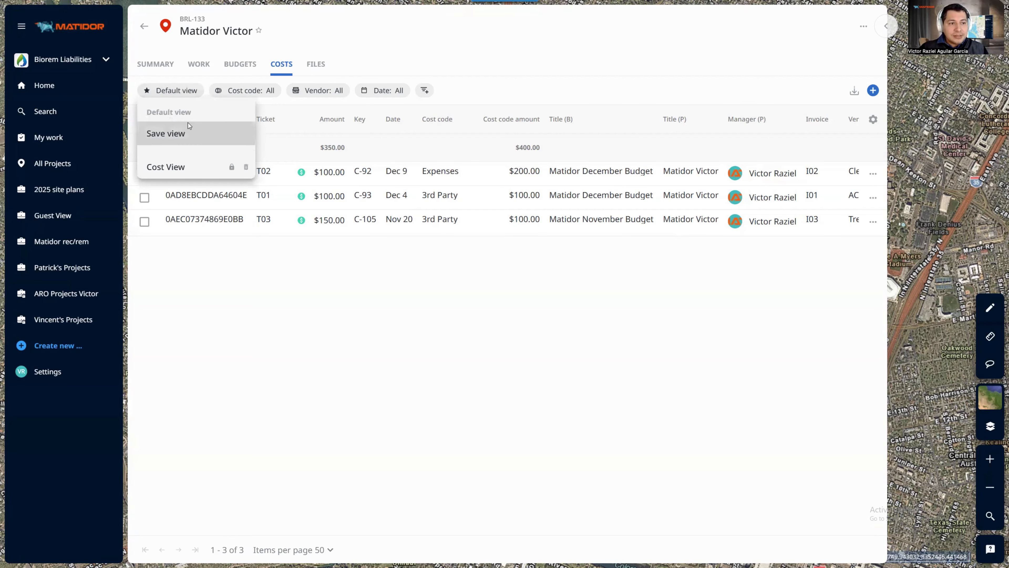
pyautogui.click(186, 131)
pyautogui.write('Cost')
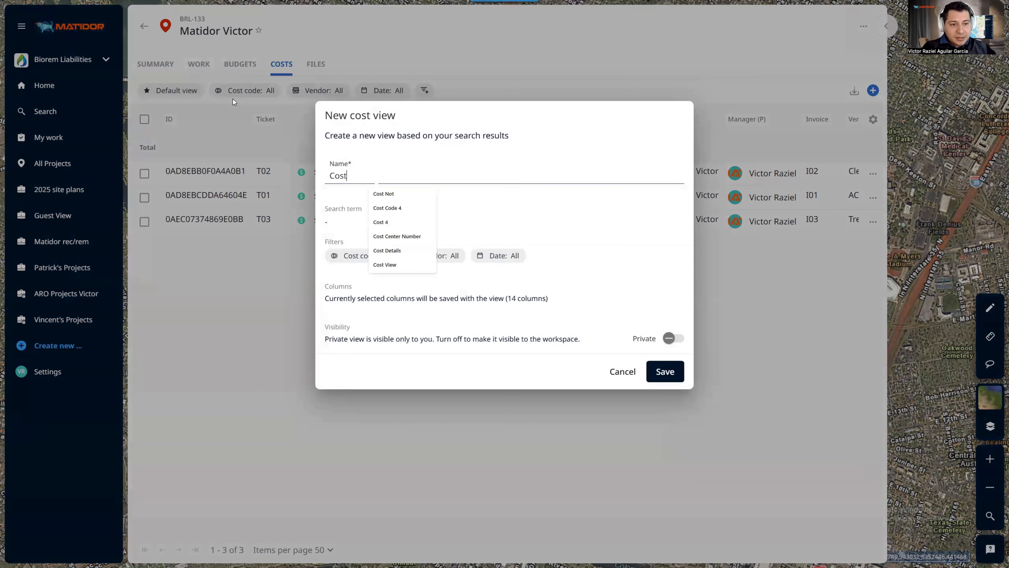
pyautogui.write(' View 2')
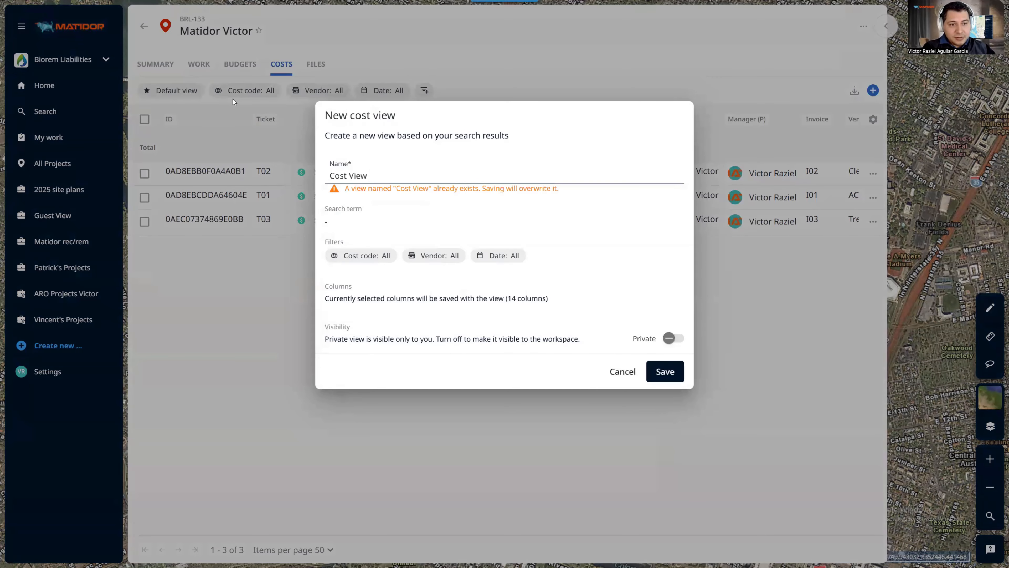
pyautogui.click(668, 372)
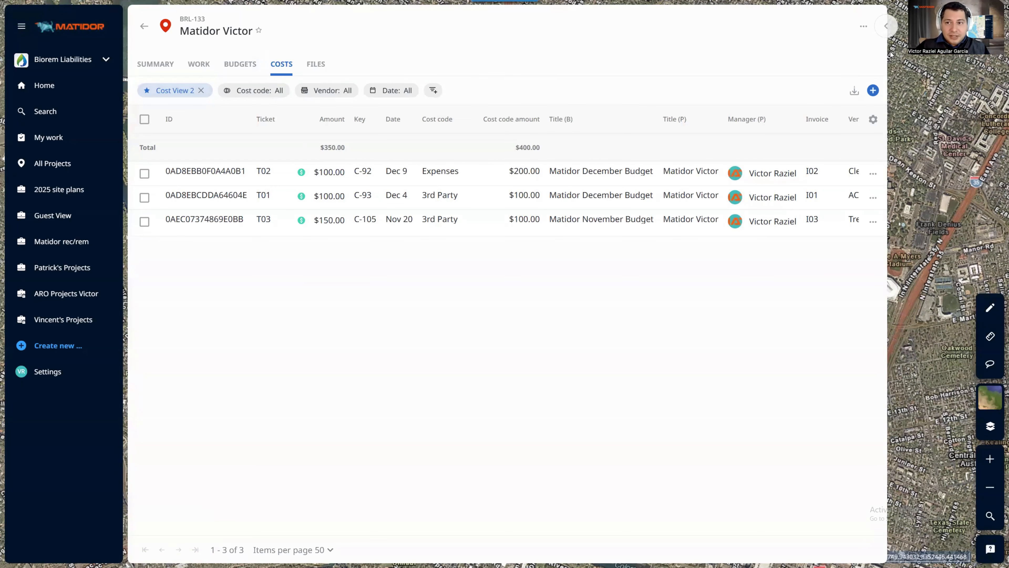
# Switch to the default view, reapply Cost View 2, and shrink the panel beside the map
pyautogui.click(201, 90)
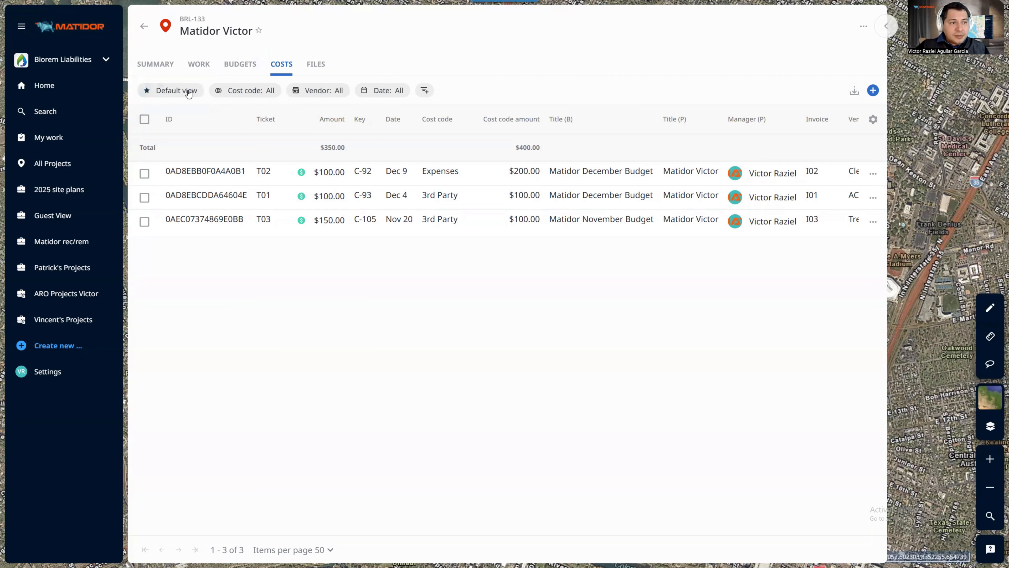
pyautogui.click(177, 90)
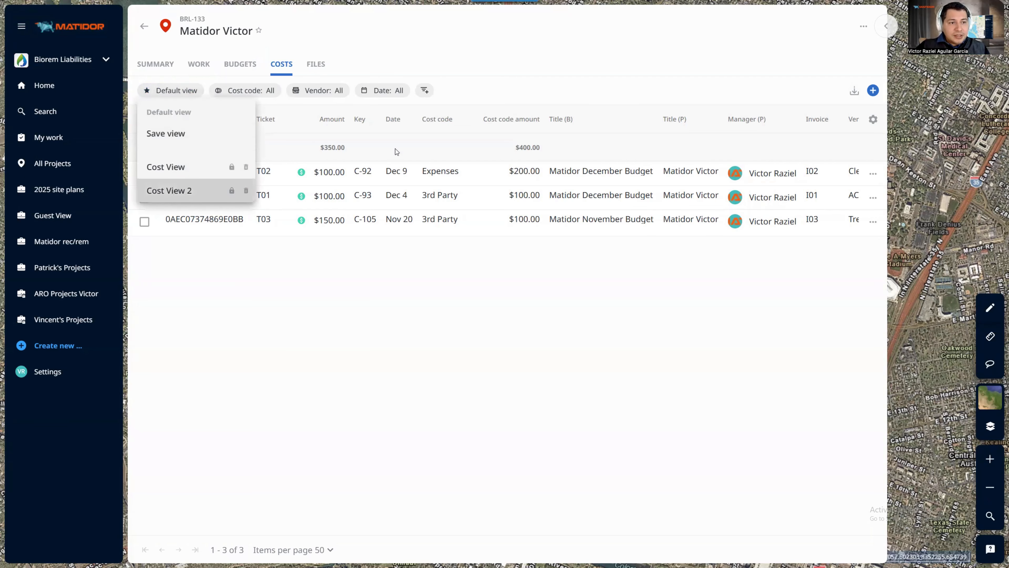
pyautogui.click(176, 192)
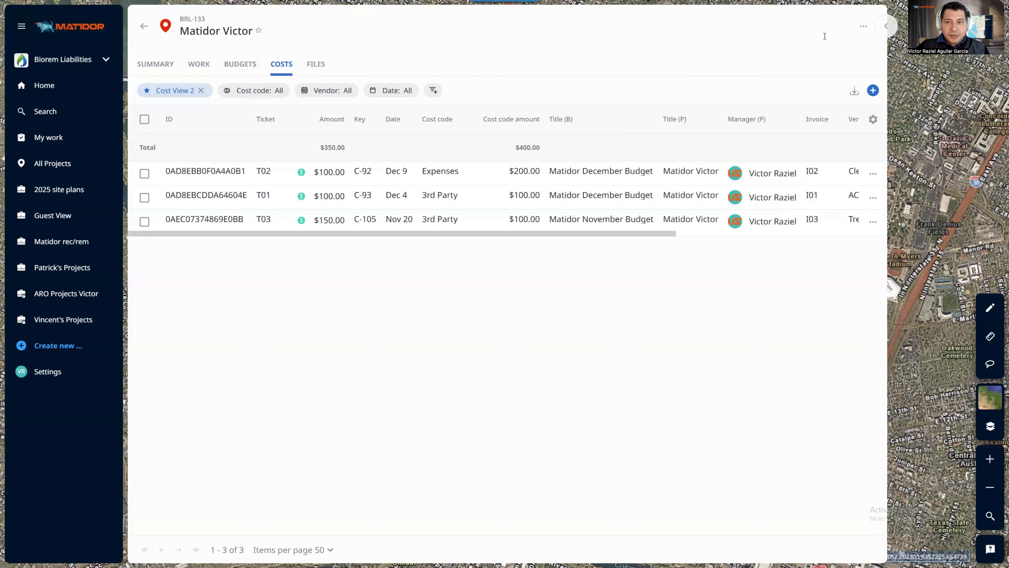
pyautogui.click(885, 28)
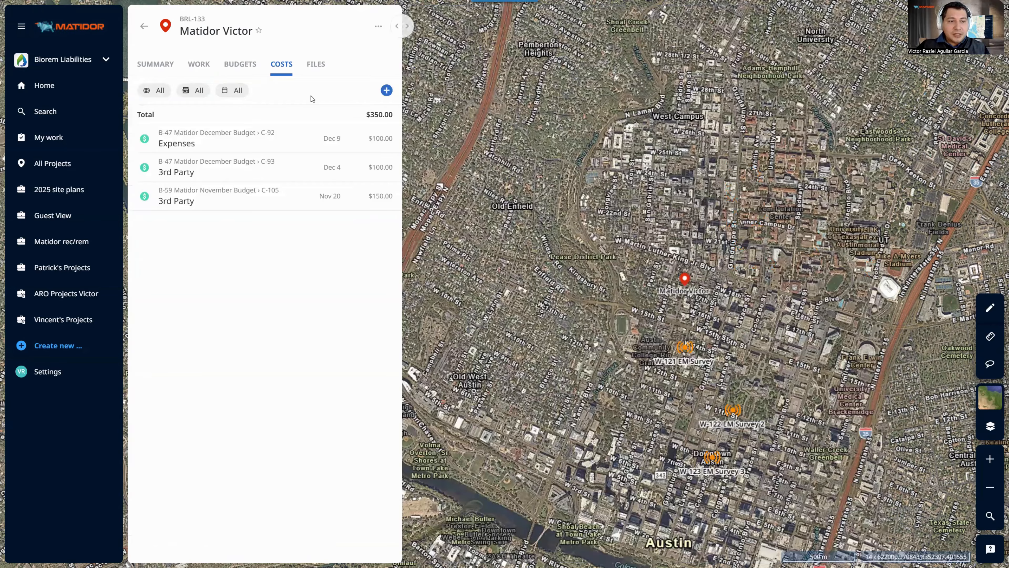
# Go to the project's Budgets tab and view the options for adding a budget
pyautogui.click(256, 66)
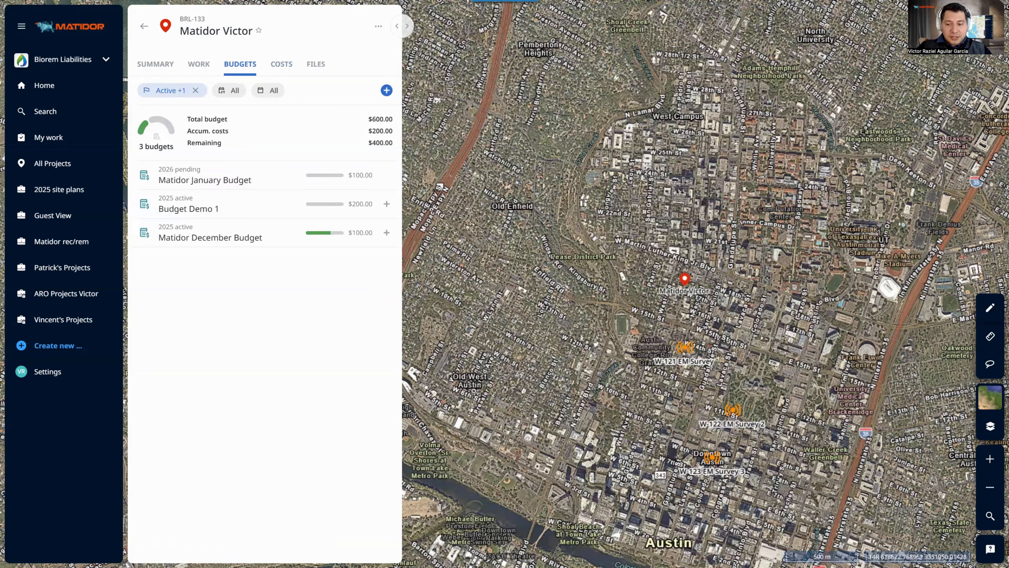
pyautogui.hotkey('alt', 'Tab')
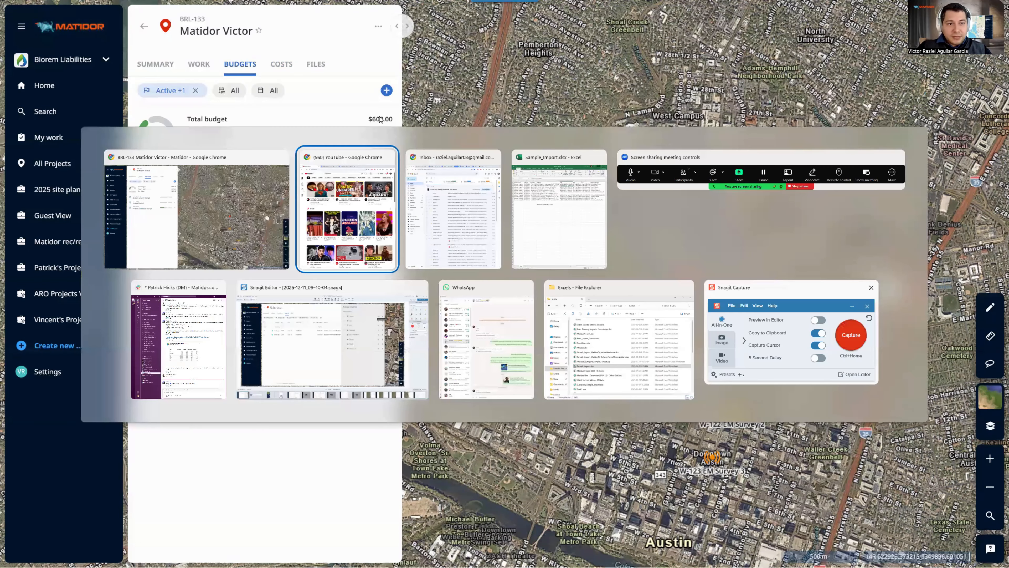
pyautogui.press('Escape')
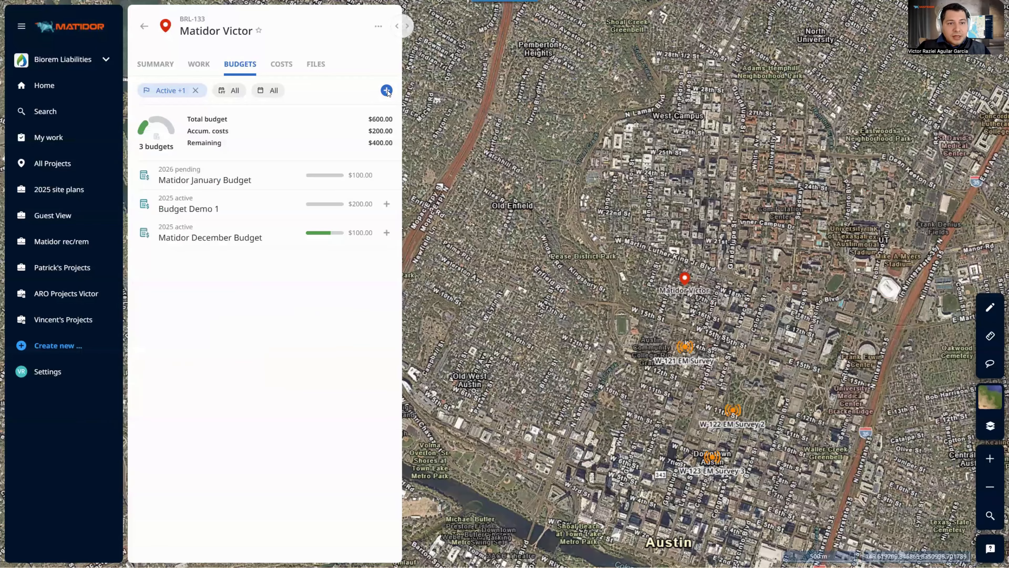
pyautogui.click(387, 91)
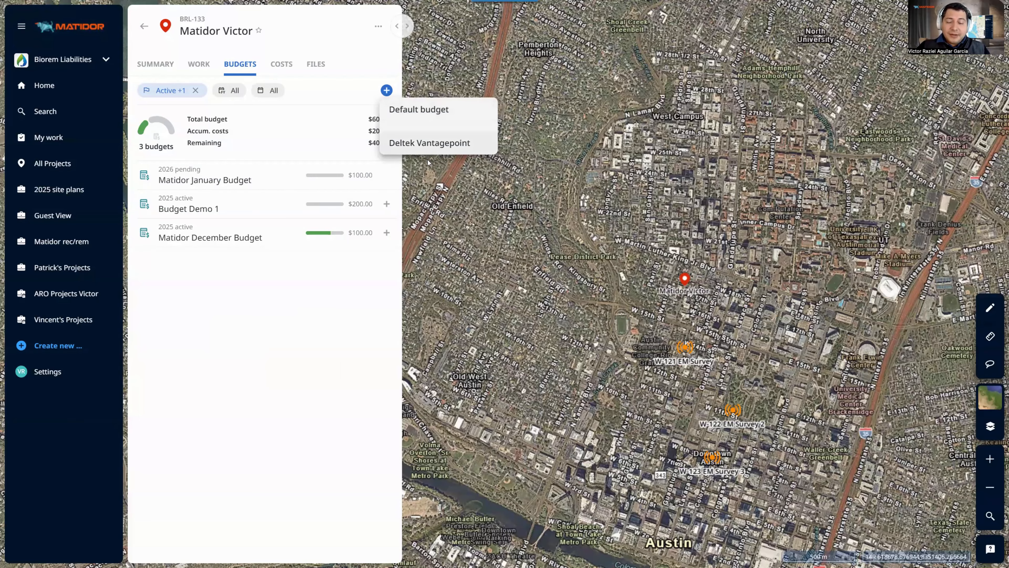
# Check Deltek Vantagepoint under Settings > Integrations, then search for and reopen the Matidor Victor project
pyautogui.click(48, 371)
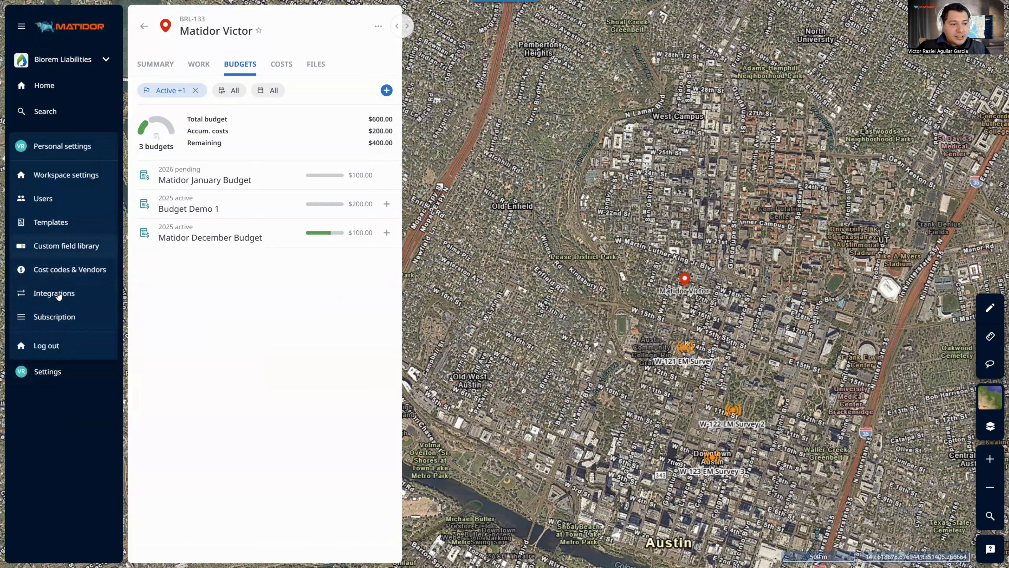
pyautogui.click(54, 293)
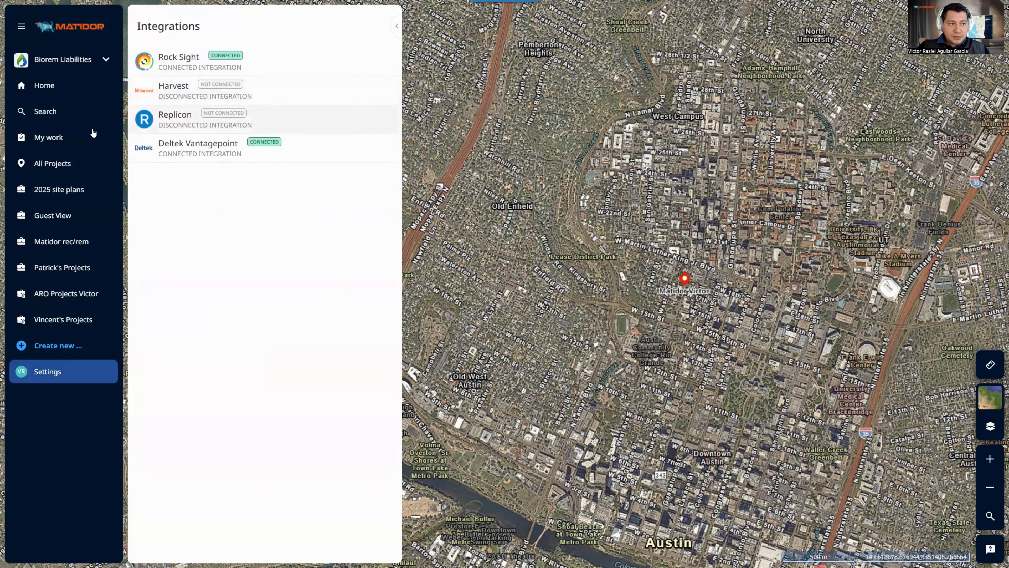
pyautogui.click(75, 117)
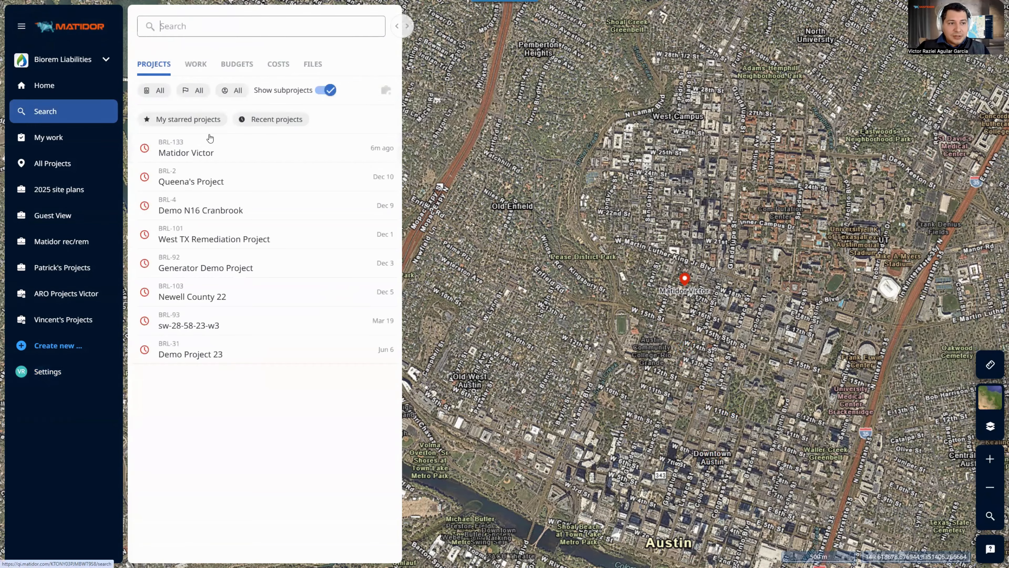
pyautogui.click(238, 148)
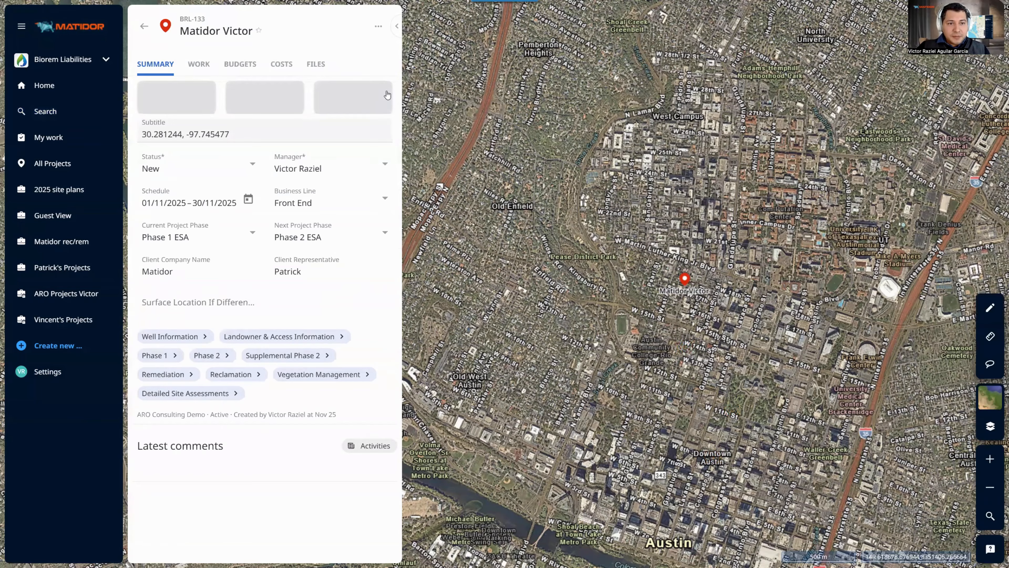
# Start a new Deltek Vantagepoint budget with the six Western Oregon Athletics Center IDs selected
pyautogui.click(240, 64)
pyautogui.click(386, 90)
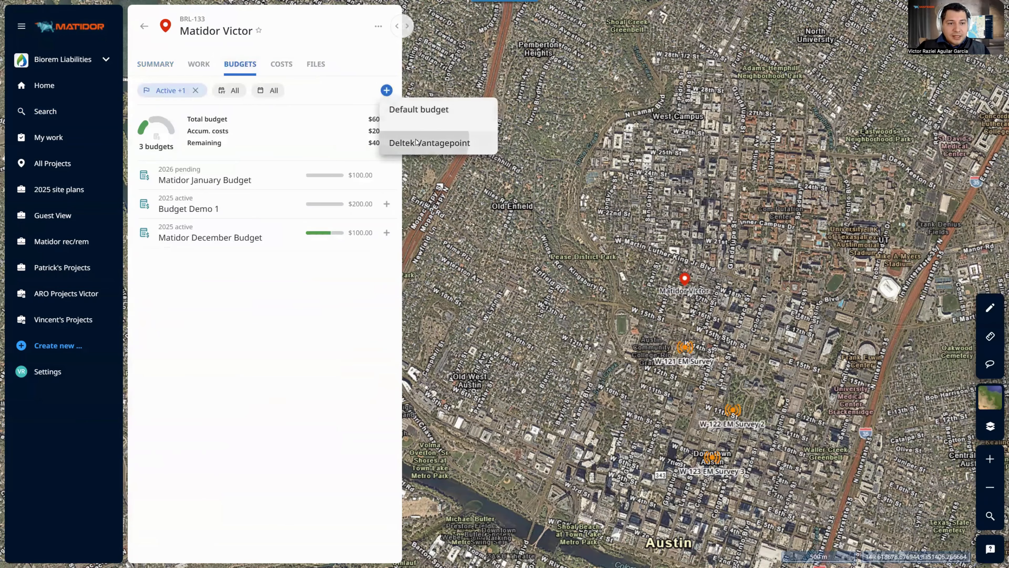
pyautogui.click(417, 143)
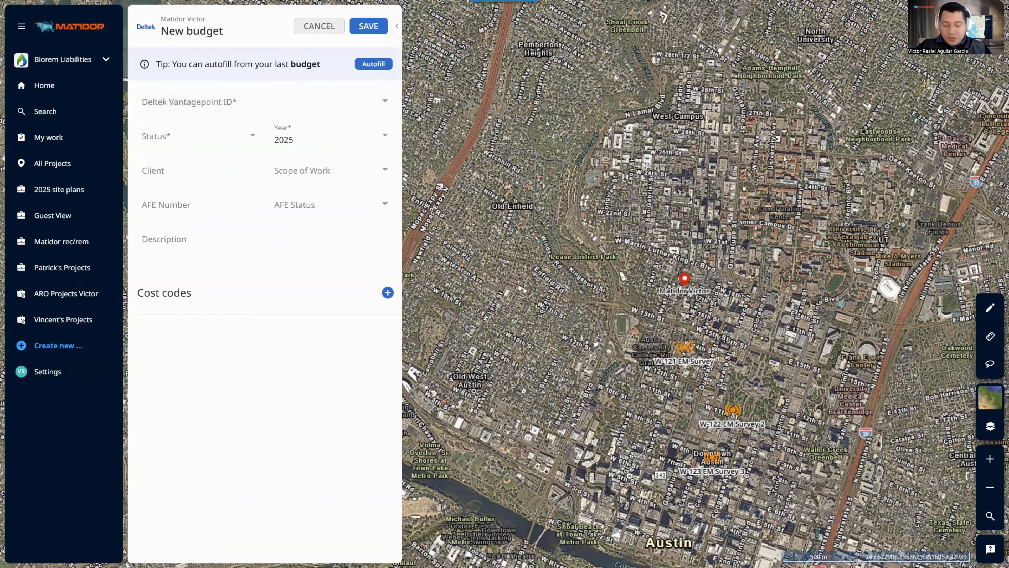
pyautogui.click(240, 112)
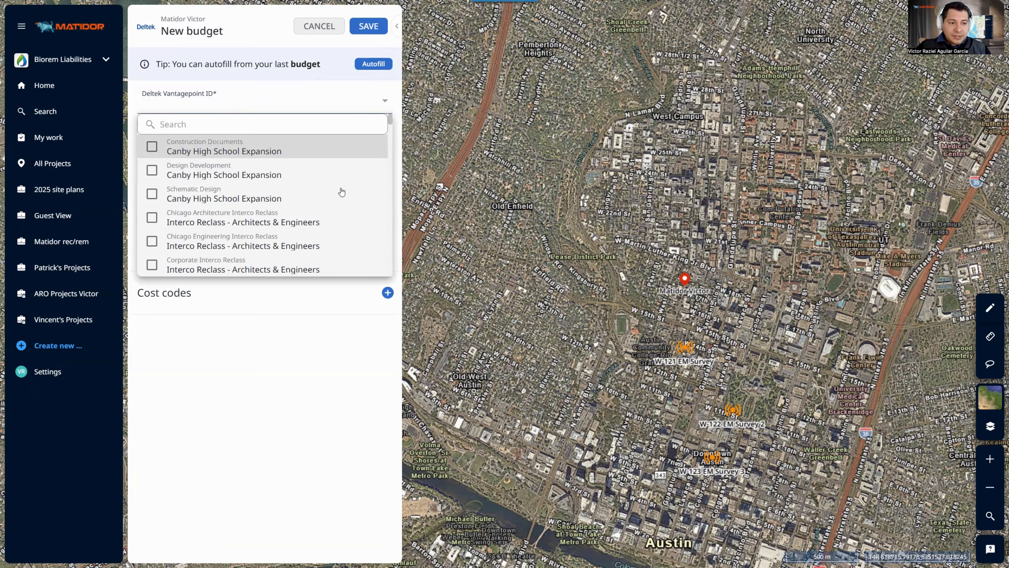
pyautogui.write('Western Oregon Athletics Center')
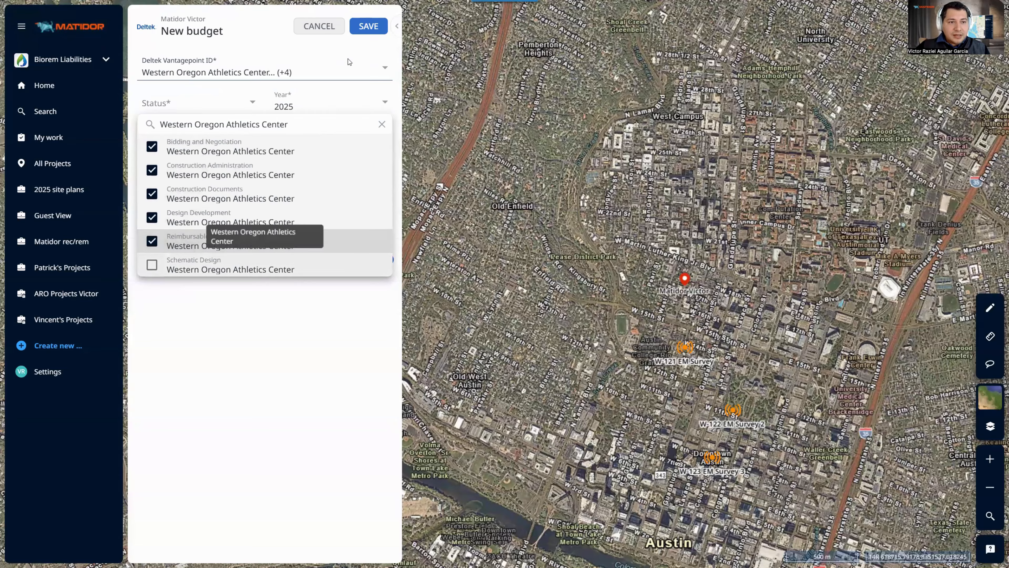
pyautogui.click(288, 76)
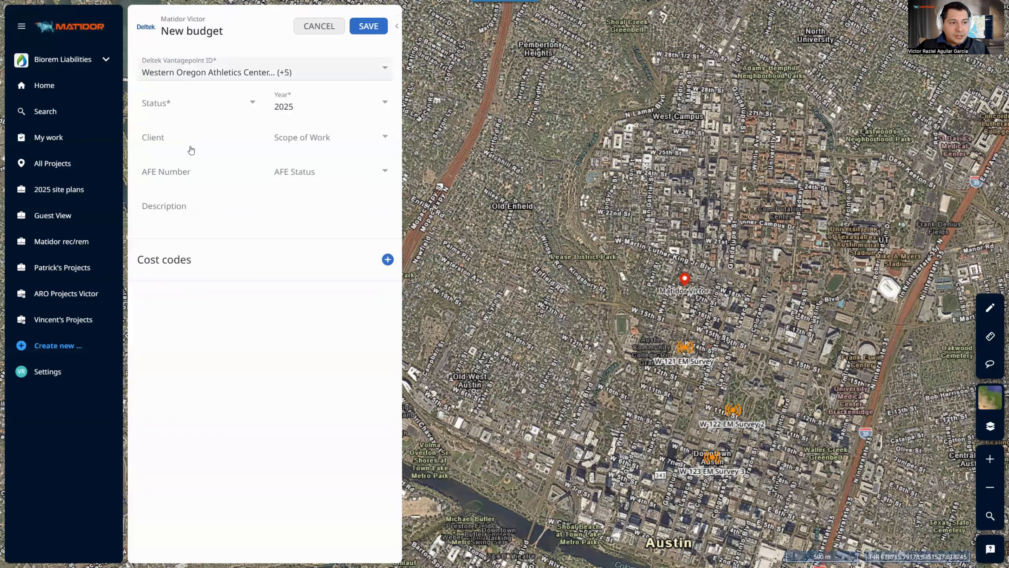
# Set the budget status to Active, scope of work to Phase 1 ESA, and client to Matidor
pyautogui.click(195, 104)
pyautogui.click(191, 149)
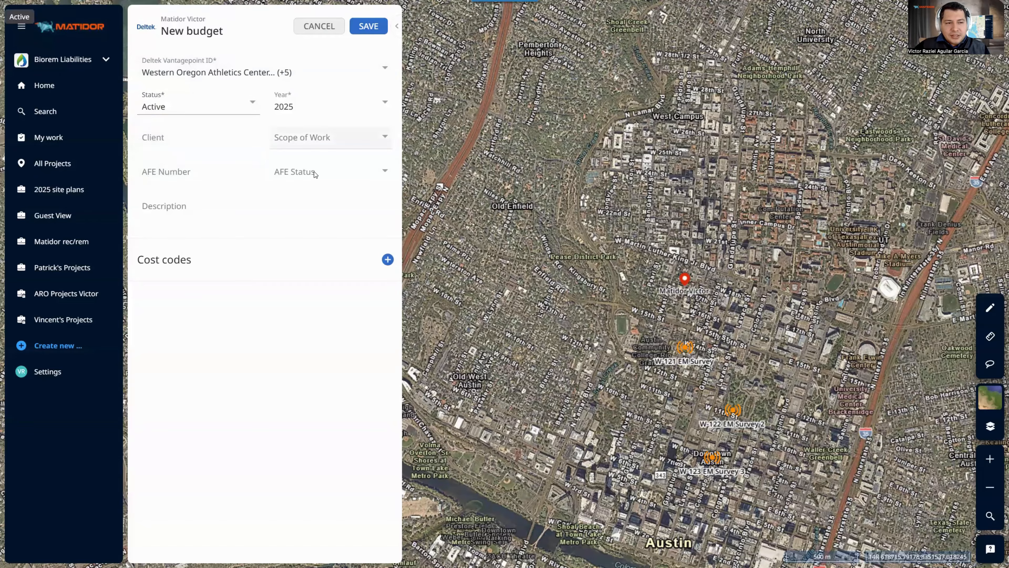
pyautogui.click(316, 139)
pyautogui.click(309, 185)
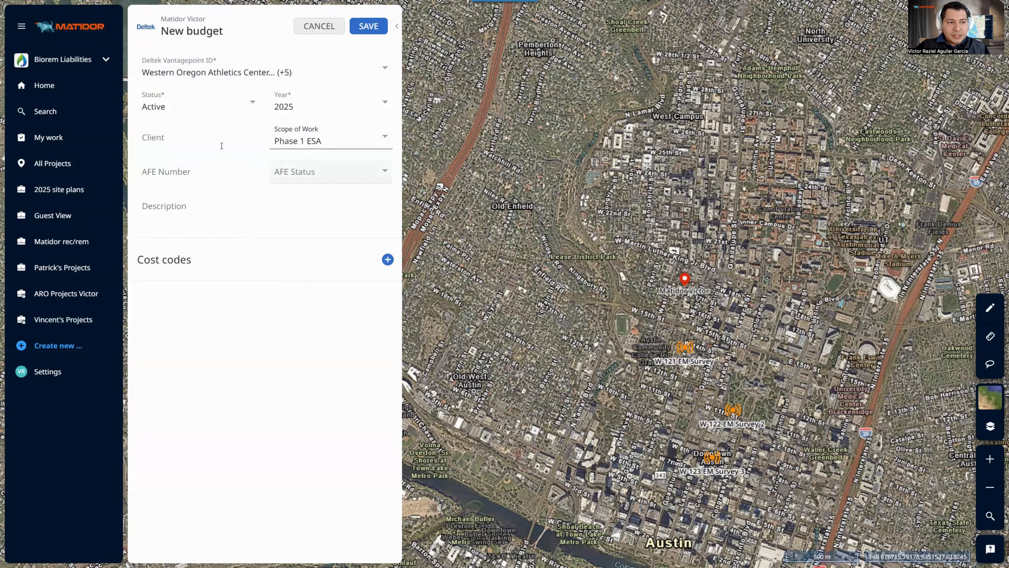
pyautogui.click(240, 138)
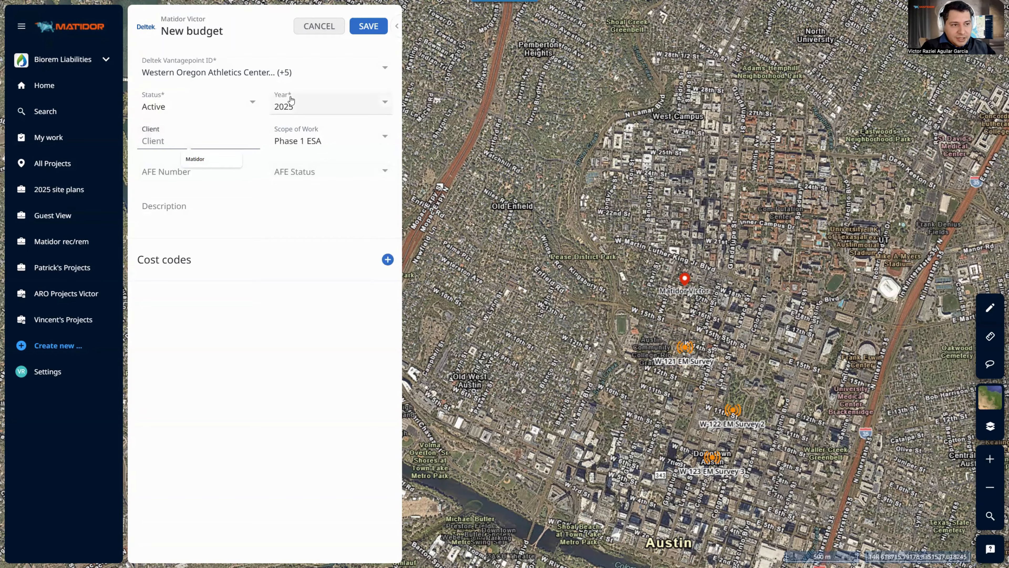
pyautogui.write('Matidor')
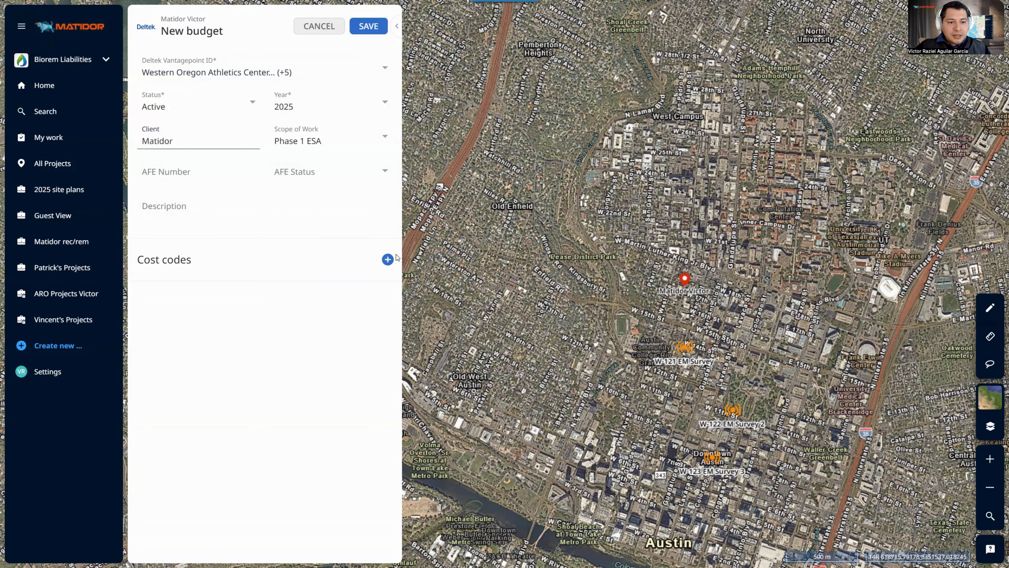
# Add a $100 3rd Party cost code, then remove it again
pyautogui.click(388, 259)
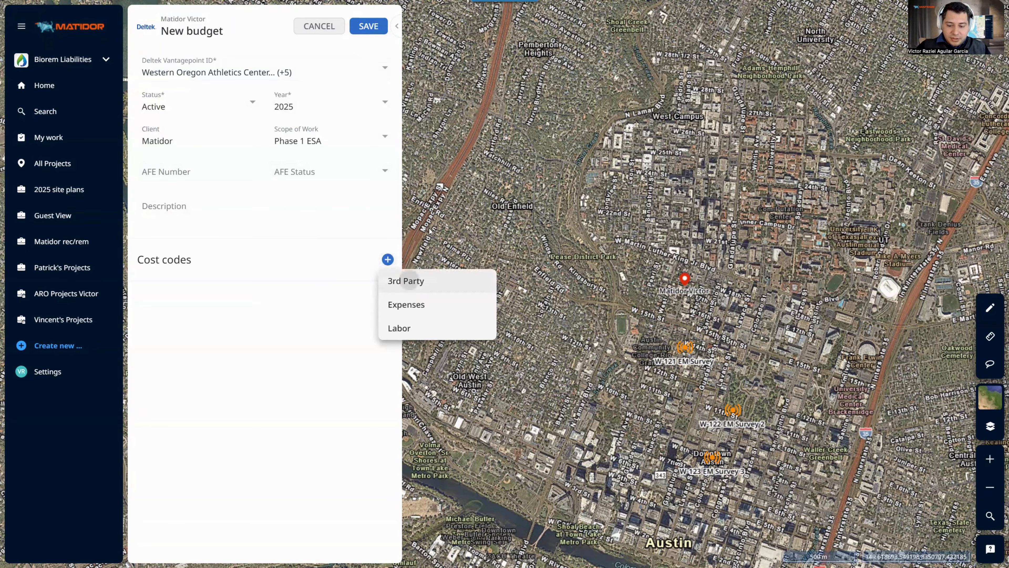
pyautogui.click(409, 280)
pyautogui.write('100')
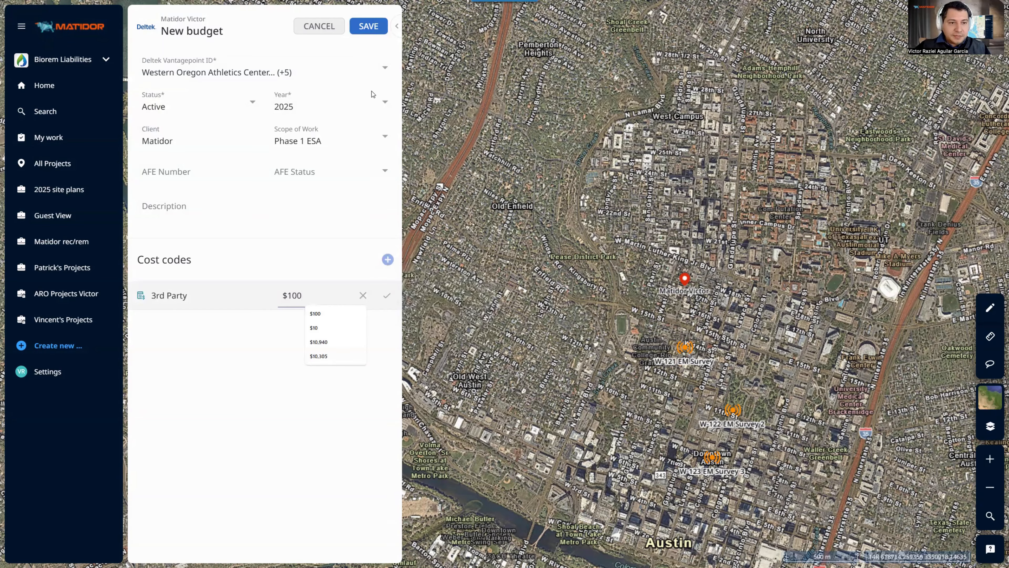
pyautogui.press('Return')
pyautogui.click(387, 295)
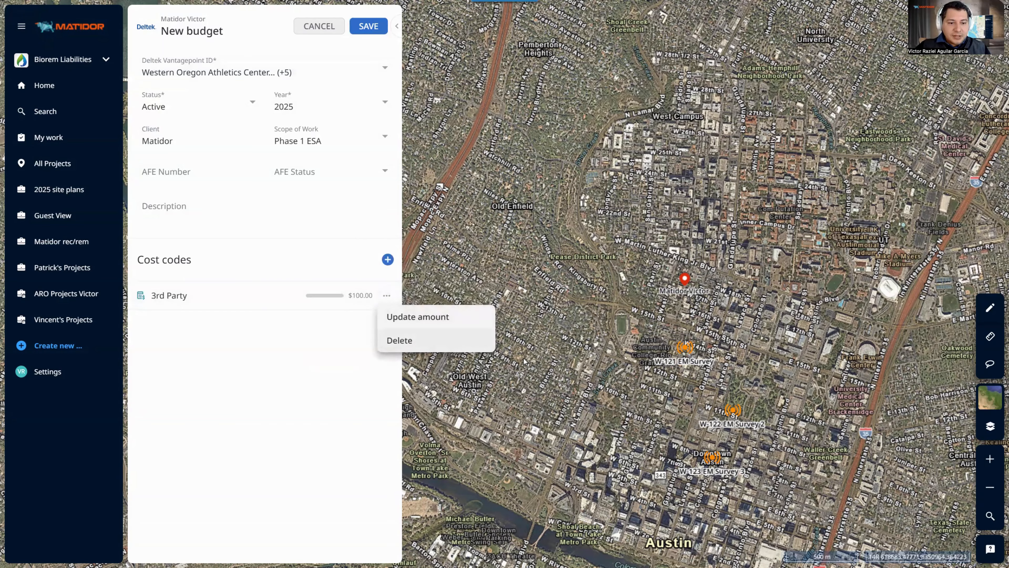
pyautogui.click(400, 339)
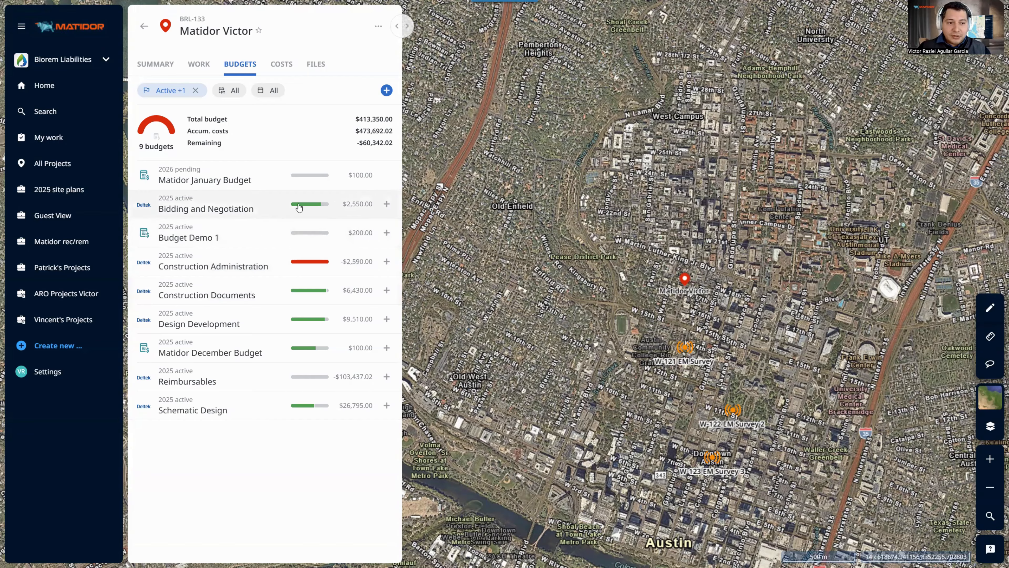
# Open the Bidding and Negotiation budget to review its $12,500.00 total and last sync time
pyautogui.click(270, 210)
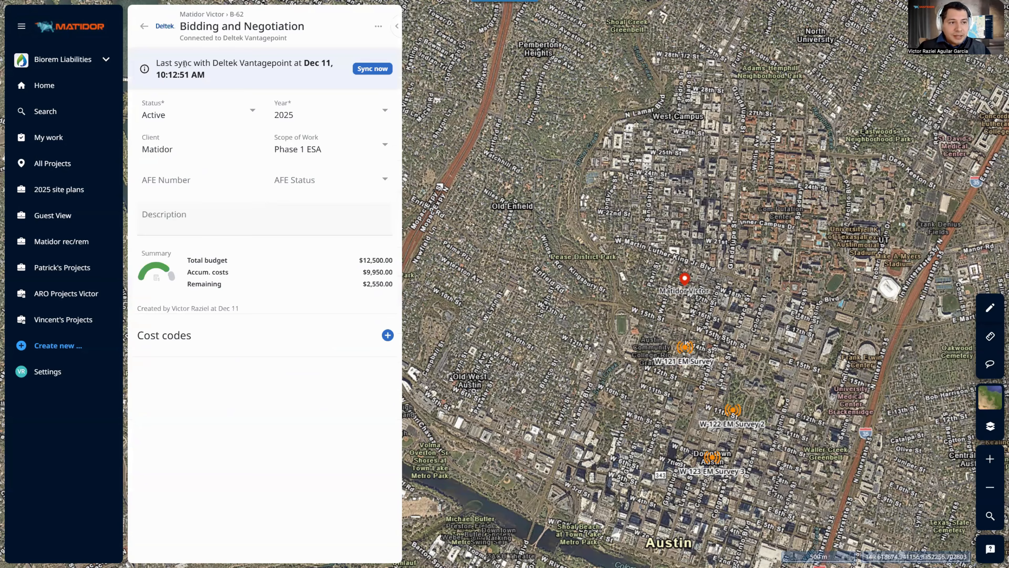
pyautogui.moveTo(178, 64); pyautogui.dragTo(279, 81)
pyautogui.click(279, 81)
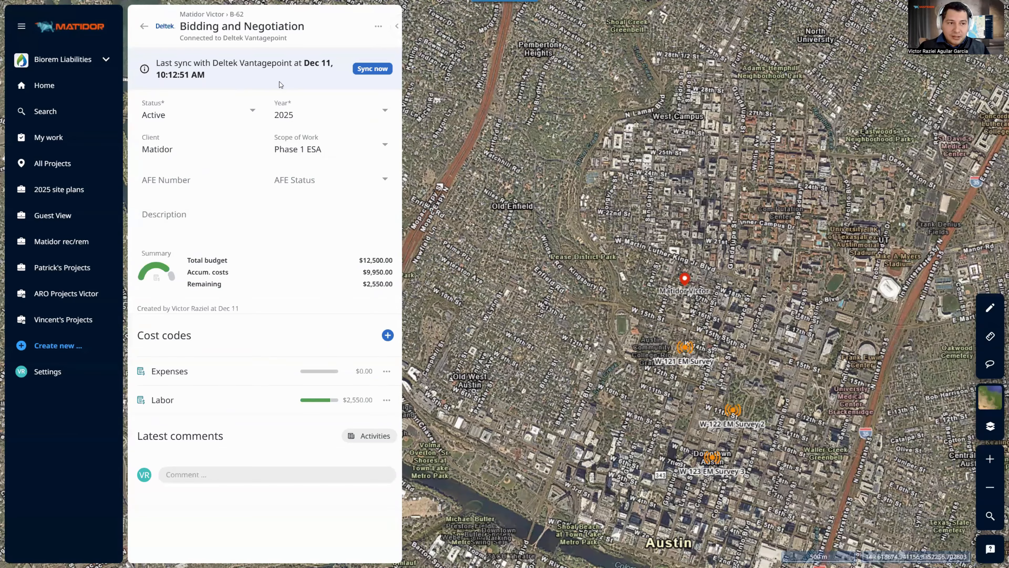